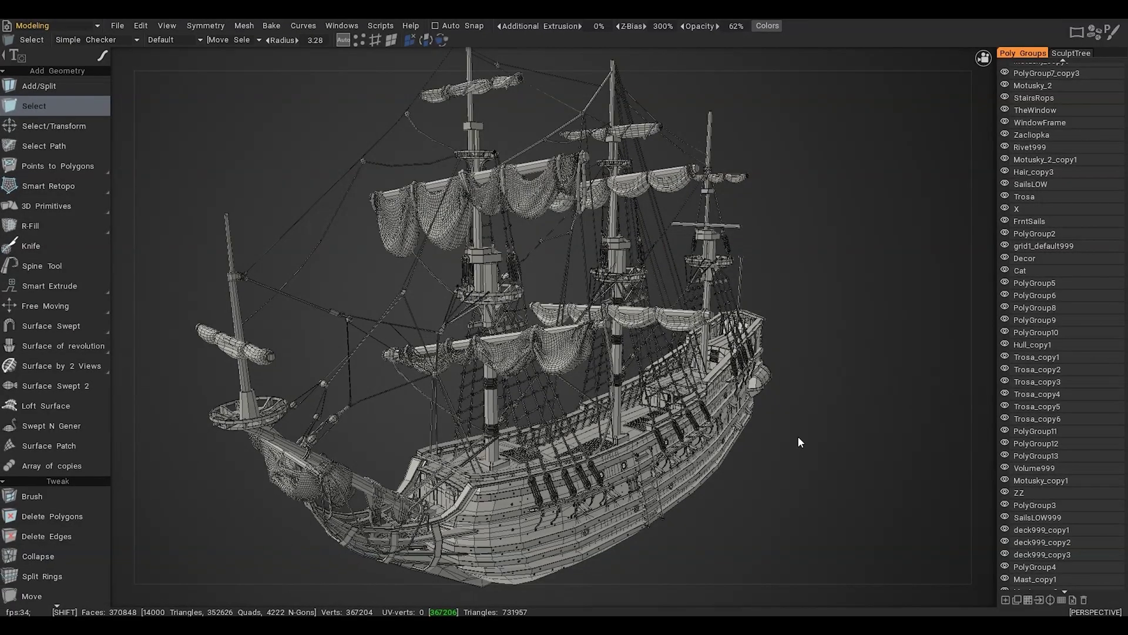
Make the sails' poly group active by picking a sail directly on the ship model
key("alt")
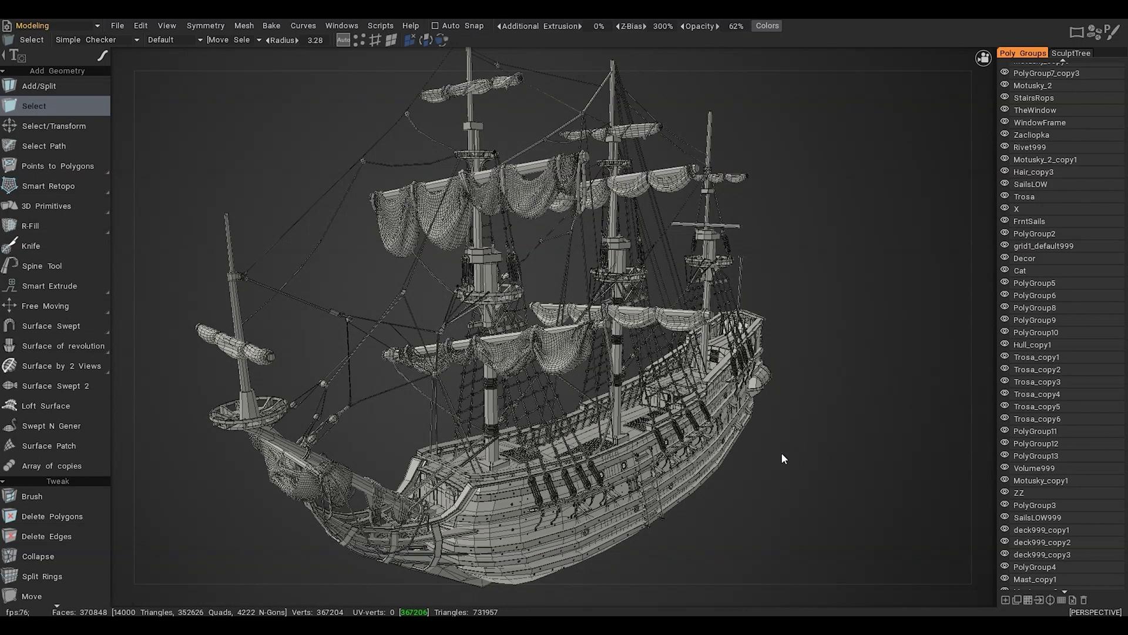
scroll(781, 499, "down", 1)
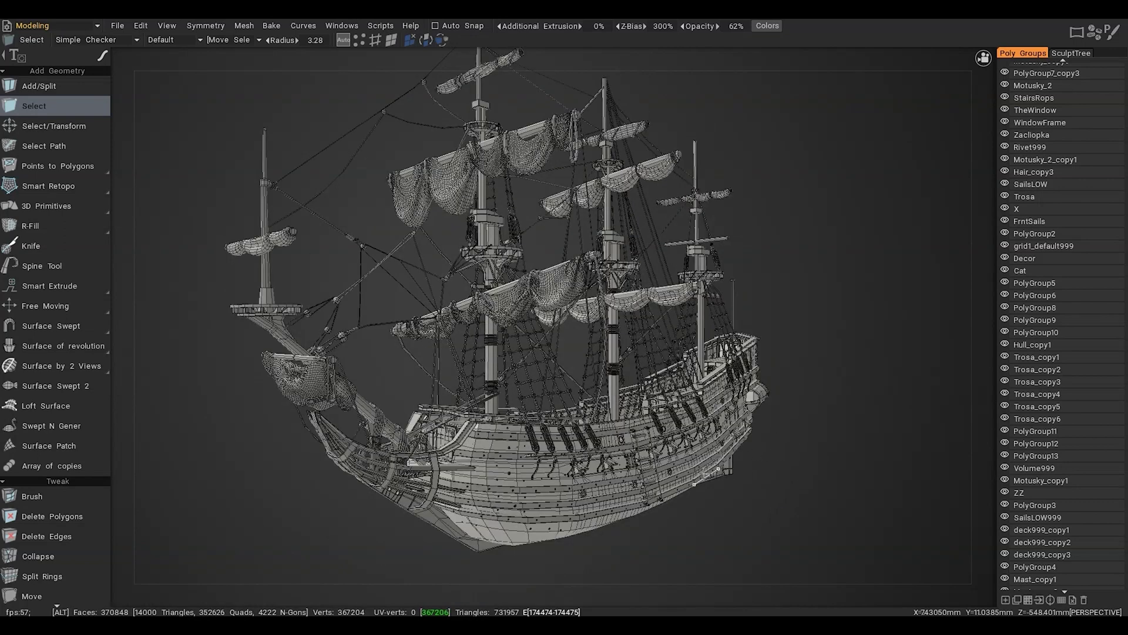
scroll(560, 365, "down", 1)
key("h")
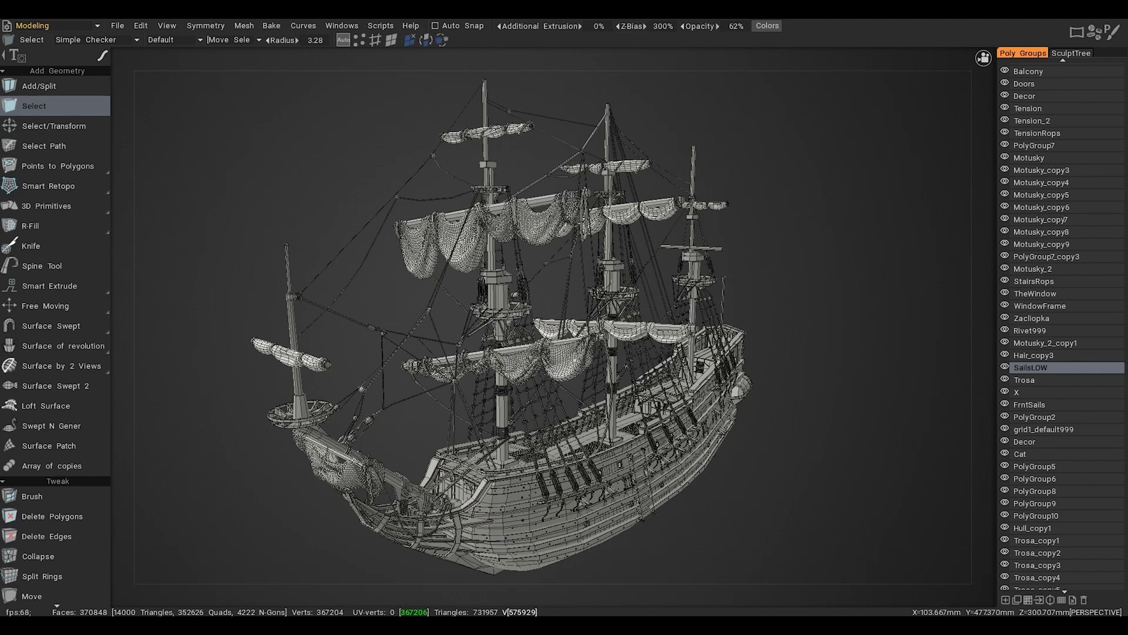
key("h")
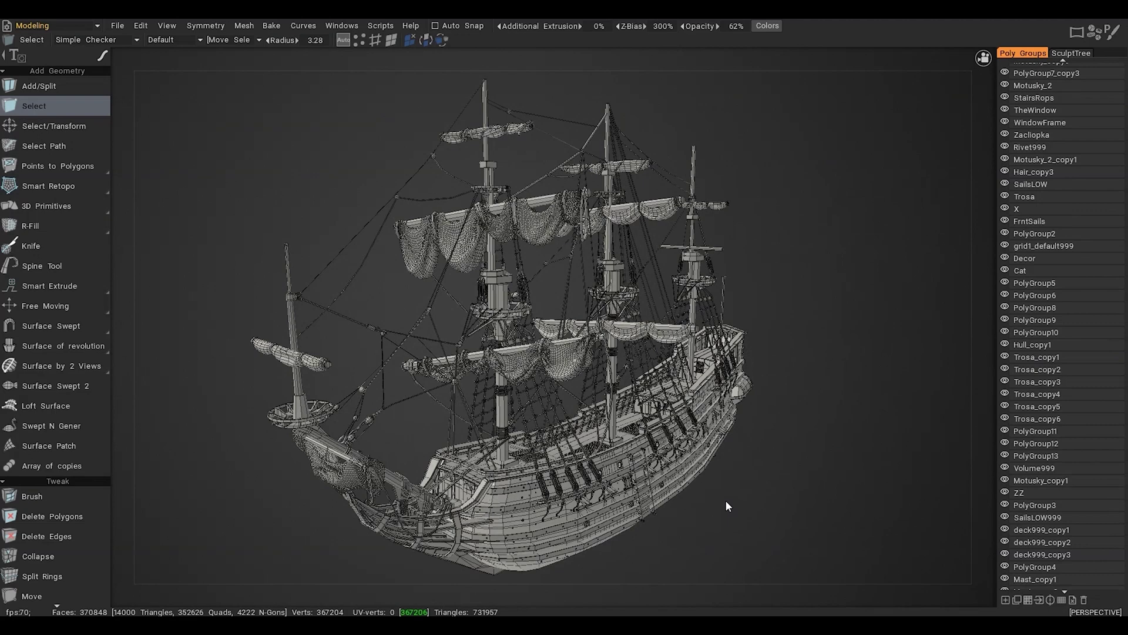
Look through the long list of poly groups to examine the parts that make up the ship
scroll(1057, 332, "up", 10)
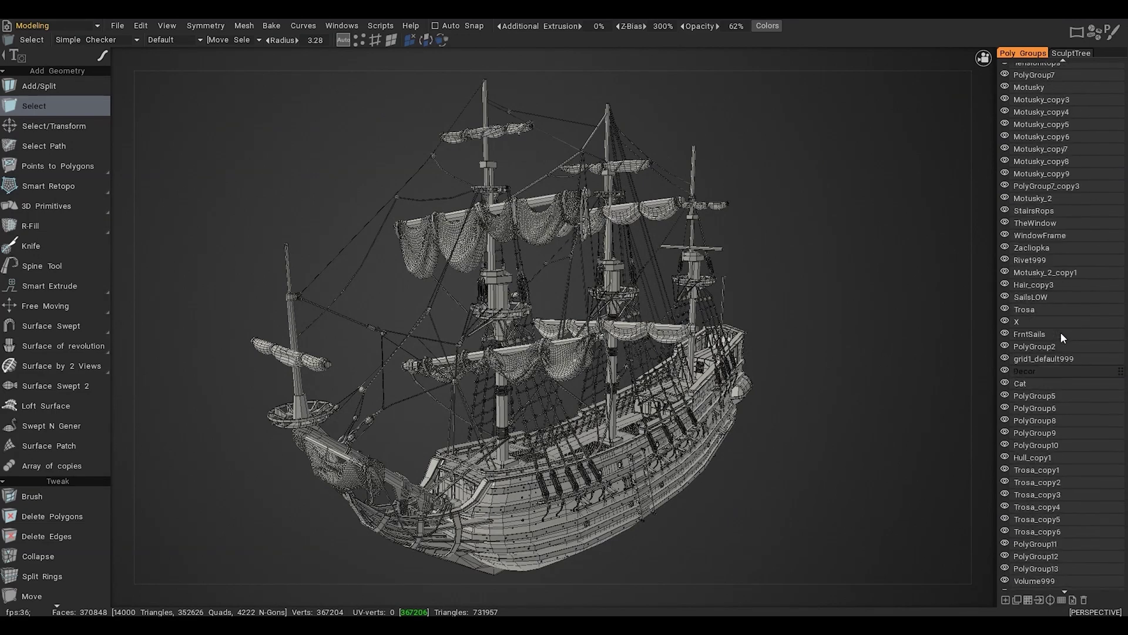
scroll(1055, 333, "down", 10)
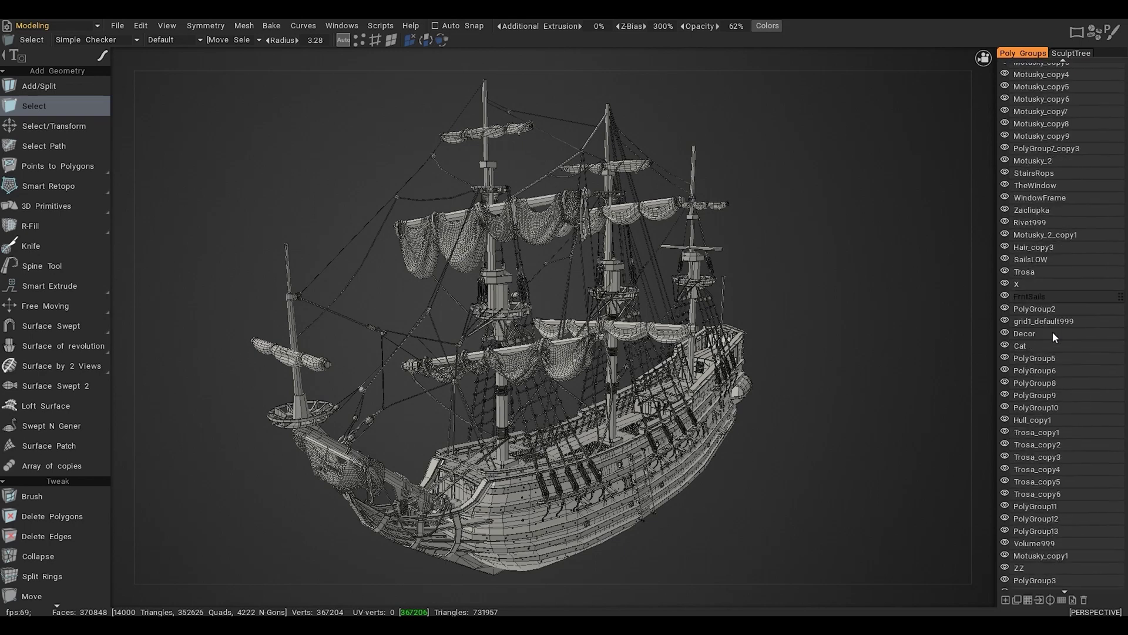
scroll(1050, 331, "up", 3)
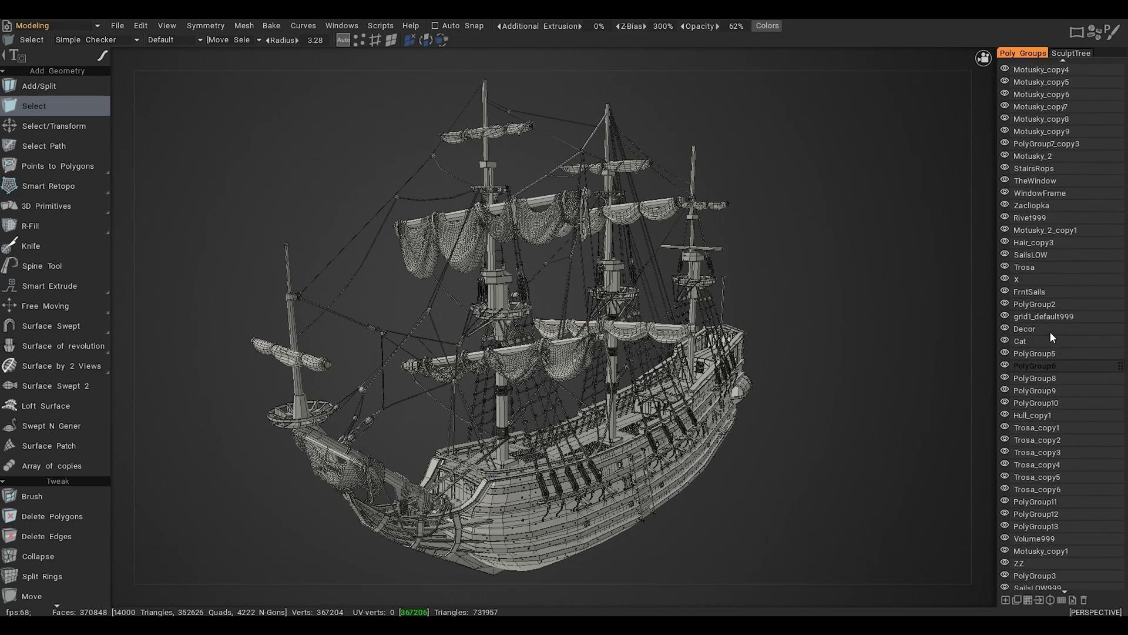
scroll(1049, 330, "up", 7)
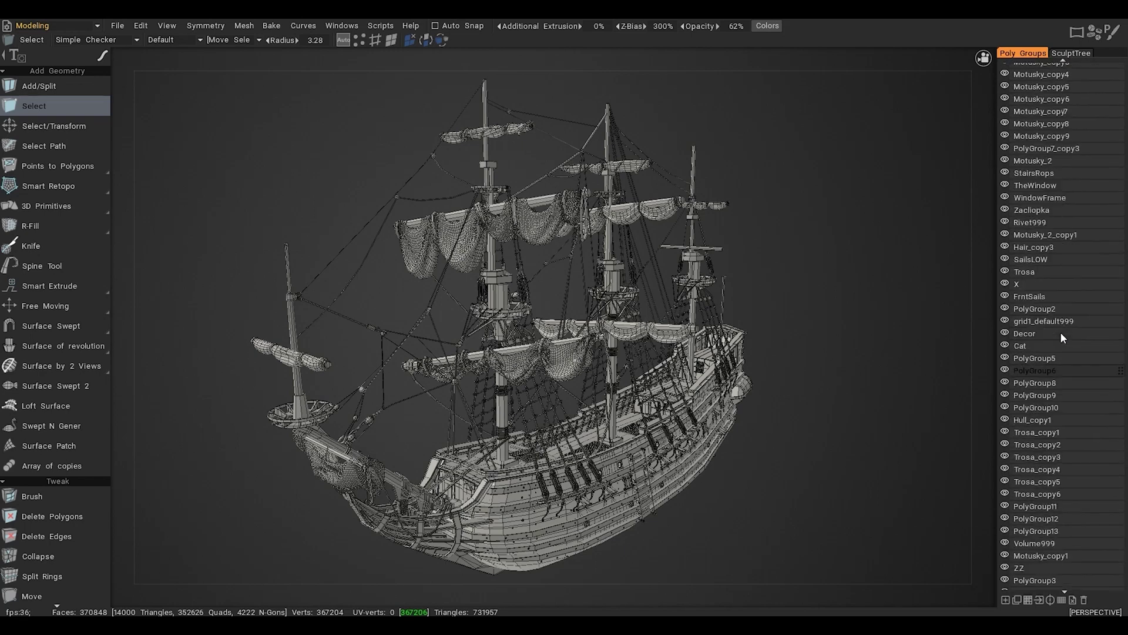
scroll(1056, 333, "down", 10)
scroll(1049, 331, "up", 3)
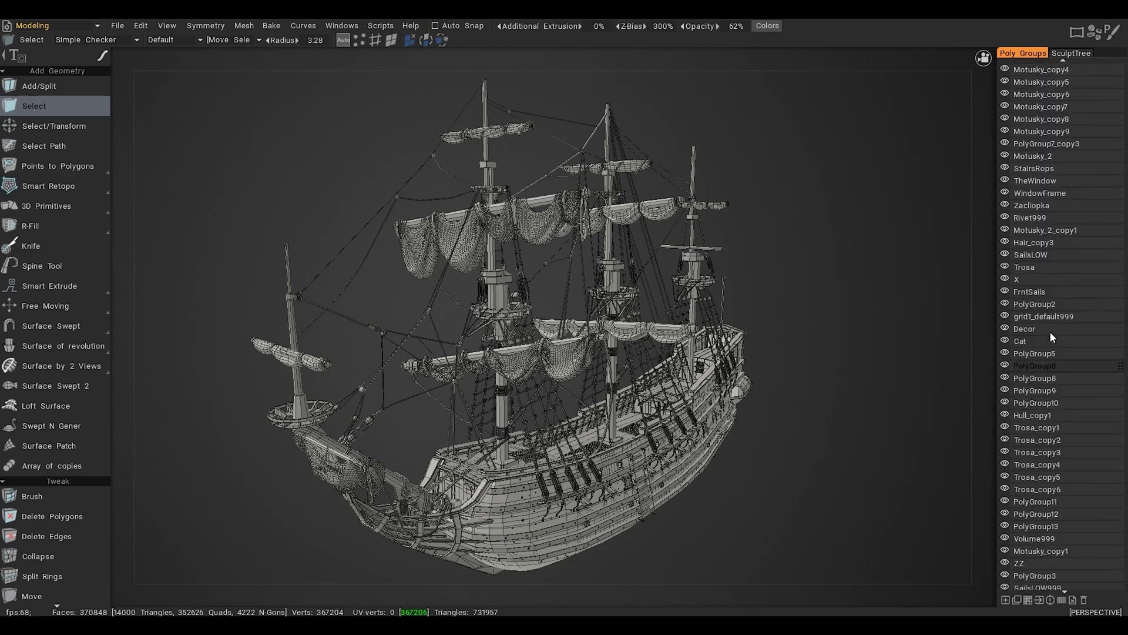
scroll(1049, 330, "up", 6)
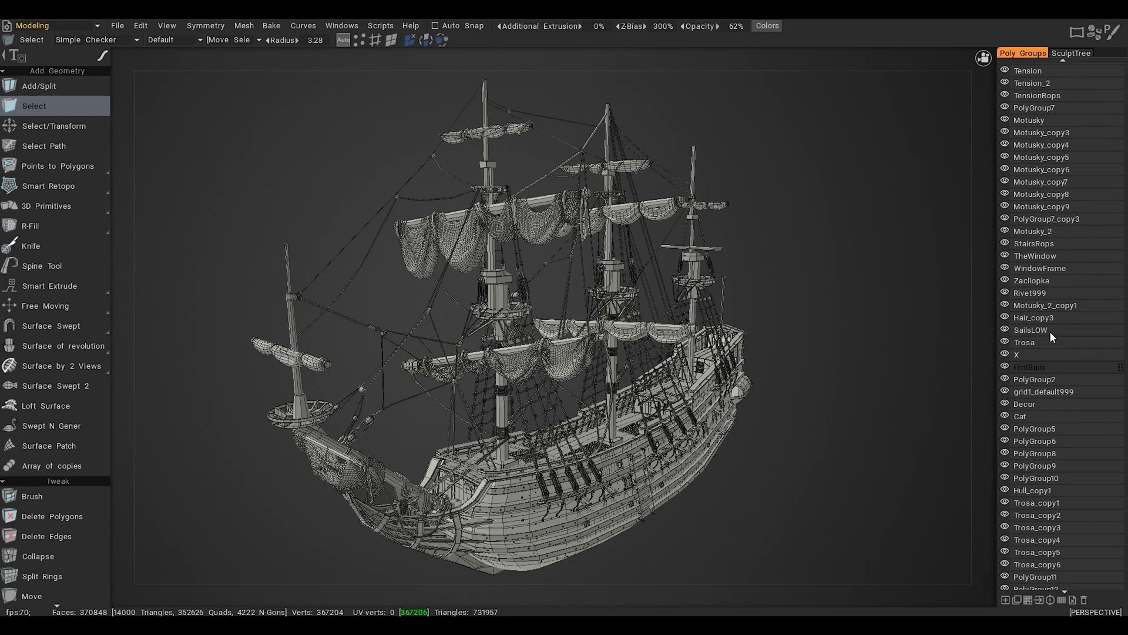
scroll(1049, 333, "down", 4)
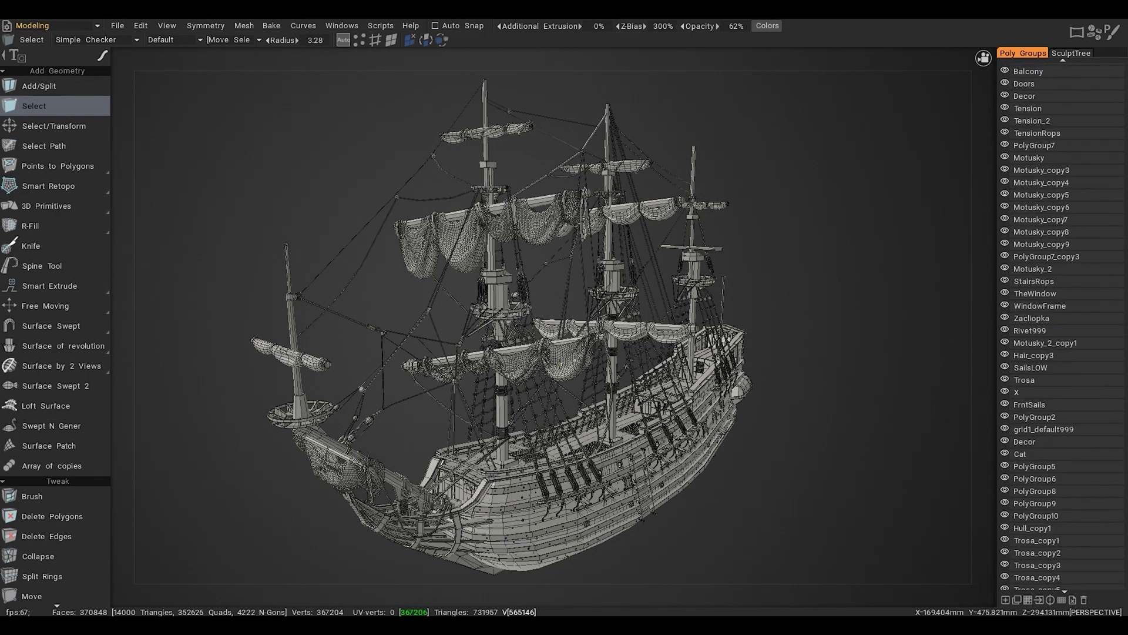
Pick the SailsLOW group from a sail on the model and locate the Pick Current Layer/Volume command
key("h")
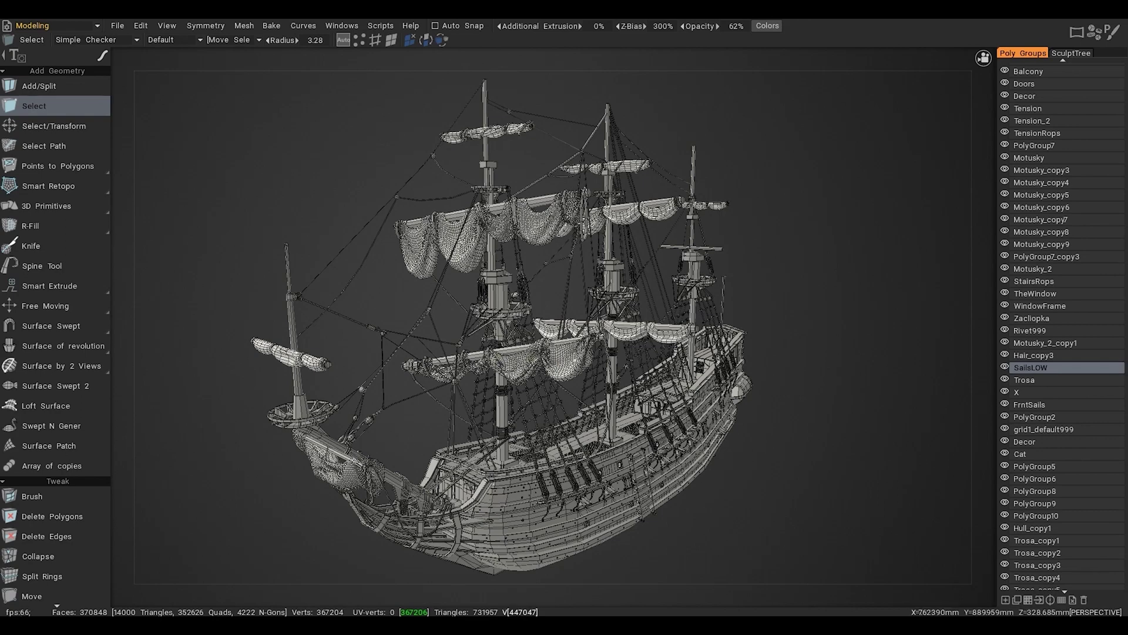
left_click(342, 26)
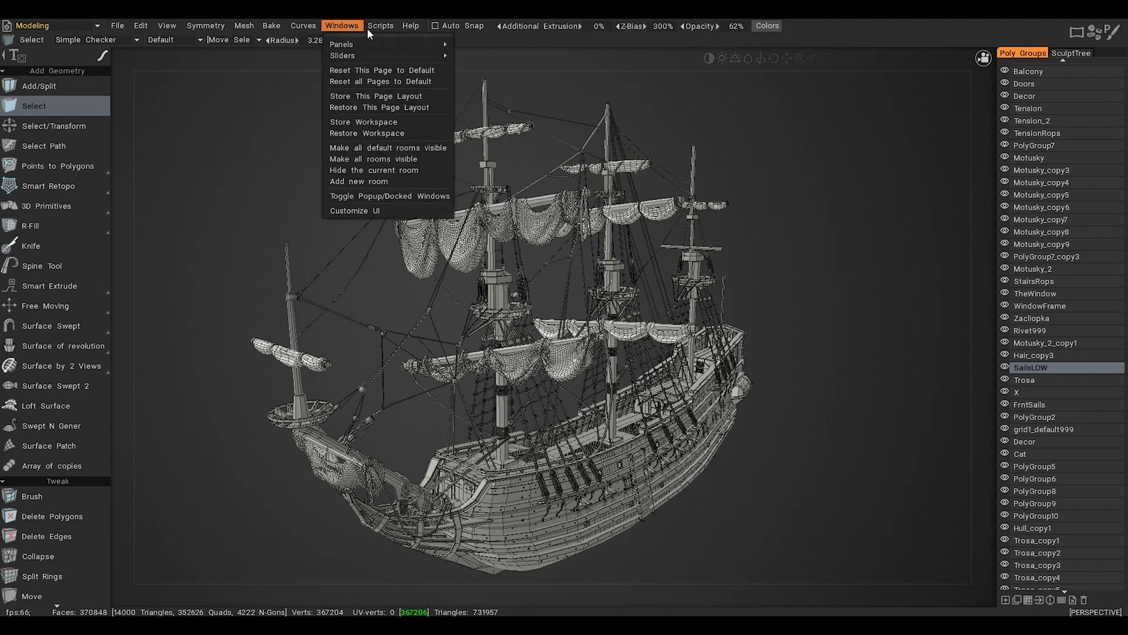
mouse_move(422, 41)
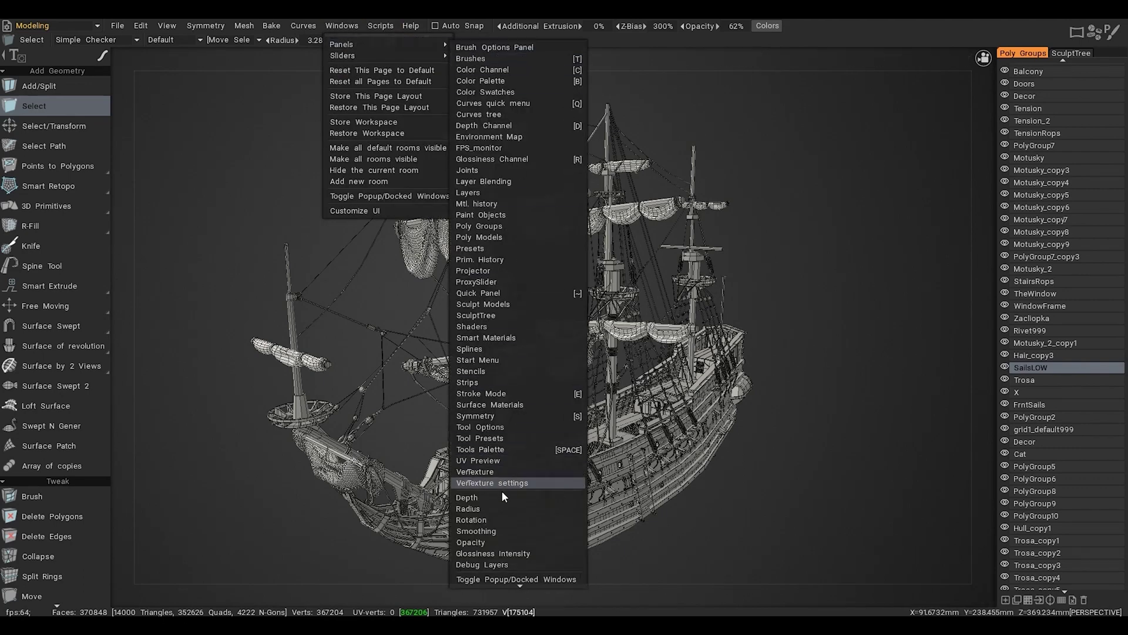
scroll(502, 490, "down", 4)
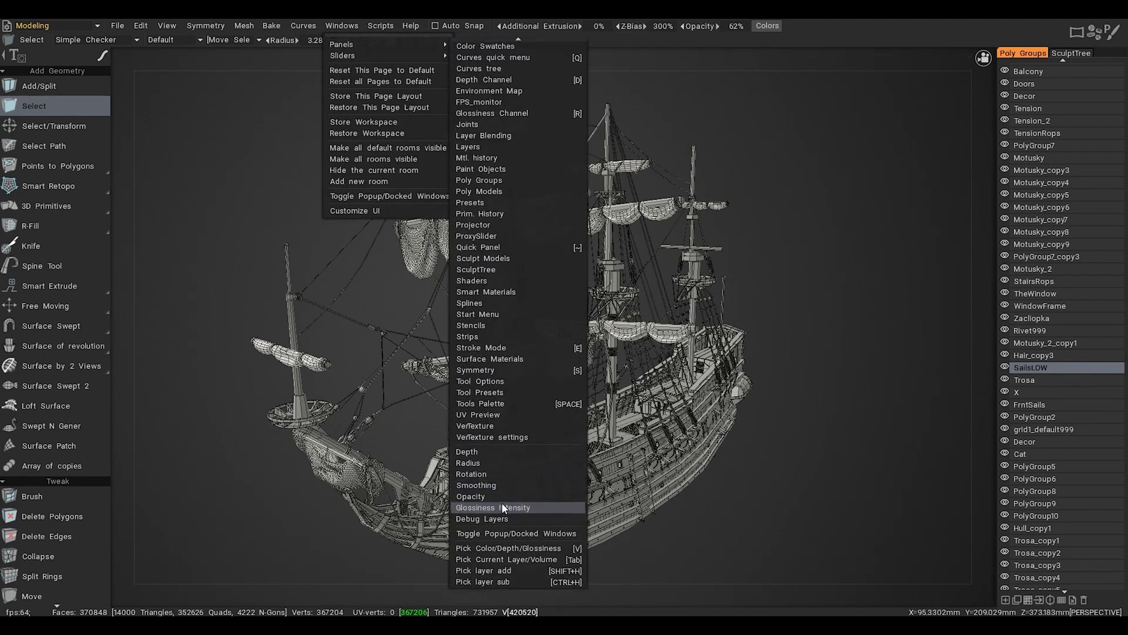
left_click(561, 558)
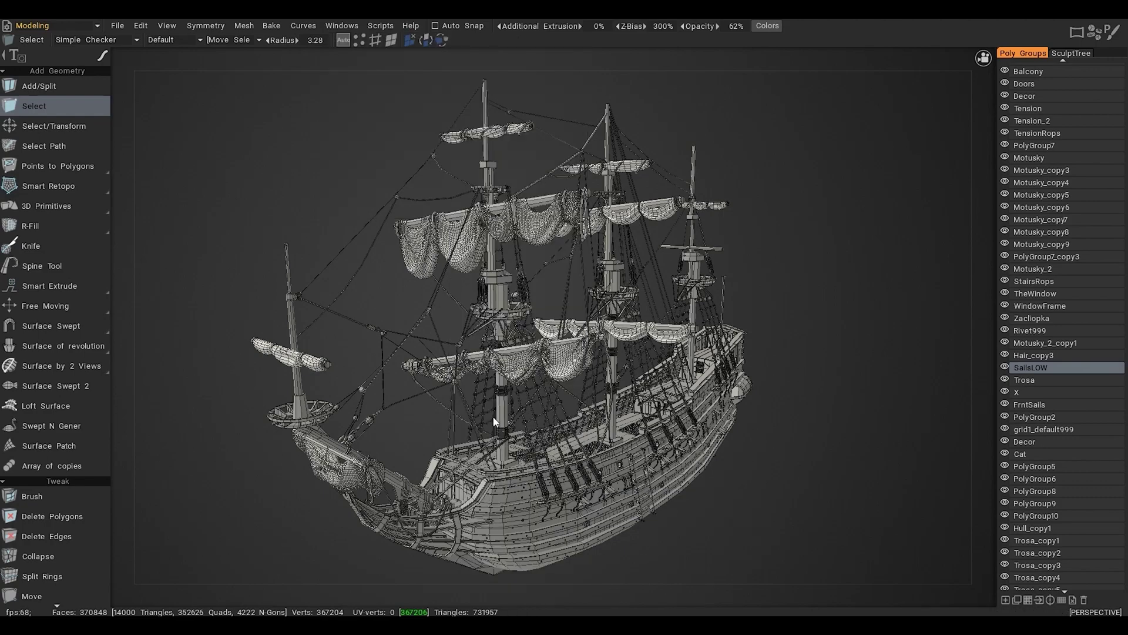
Pick TheWindow poly group from the closed gunport cover beside the ladder on the ship's side
left_click_drag(676, 529, 506, 424, "alt")
right_click_drag(505, 425, 697, 415, "alt")
middle_click_drag(697, 414, 989, 280, "alt")
left_click_drag(989, 280, 956, 271, "alt")
left_click_drag(667, 289, 737, 298, "alt")
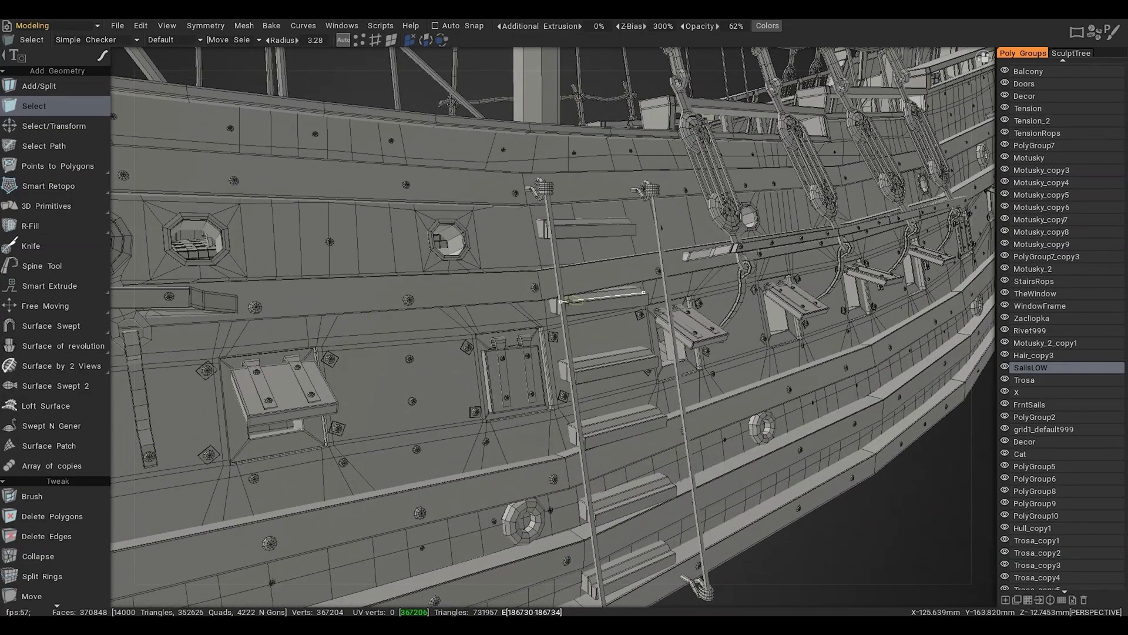
left_click(518, 383)
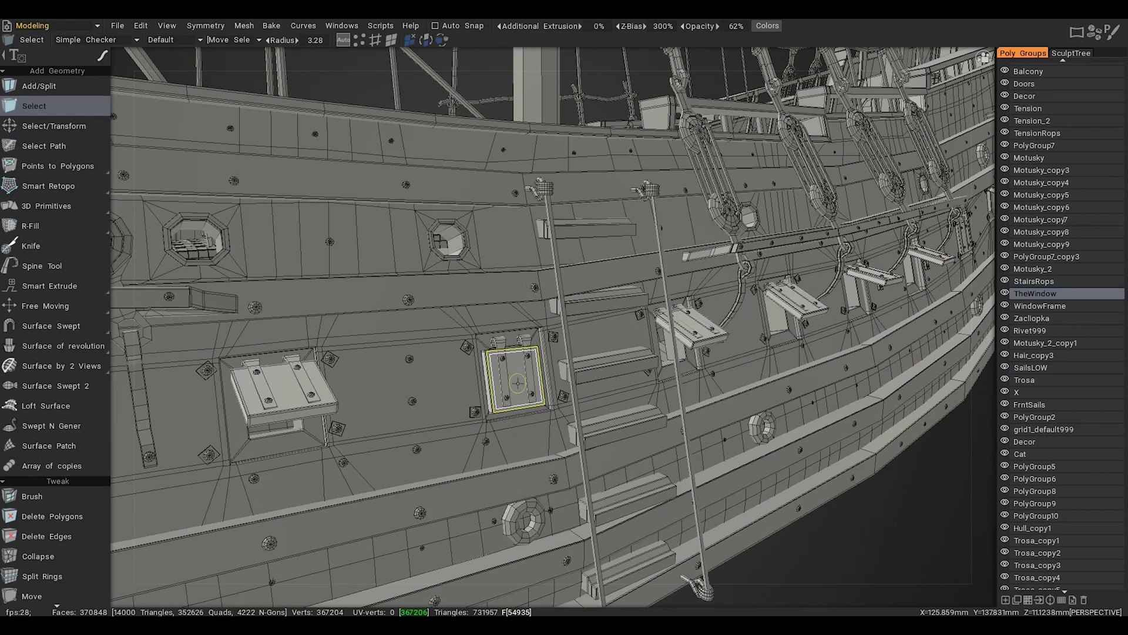
left_click(1049, 296)
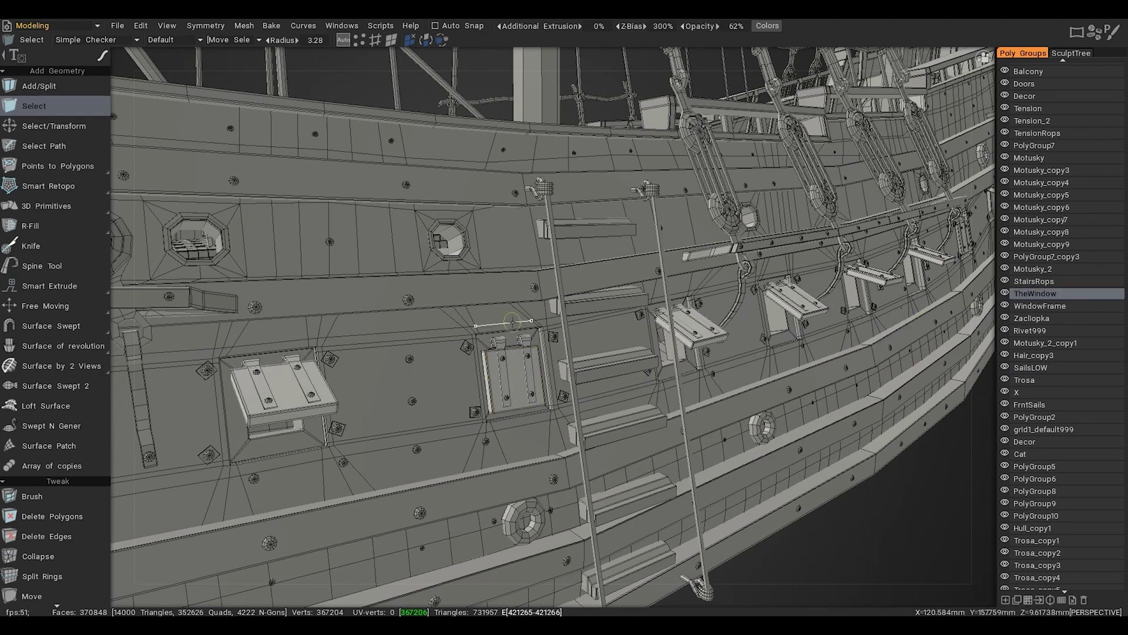
Pick the Hull_copy5 group from the raised horizontal plank on the hull and locate it in the group list
key("h")
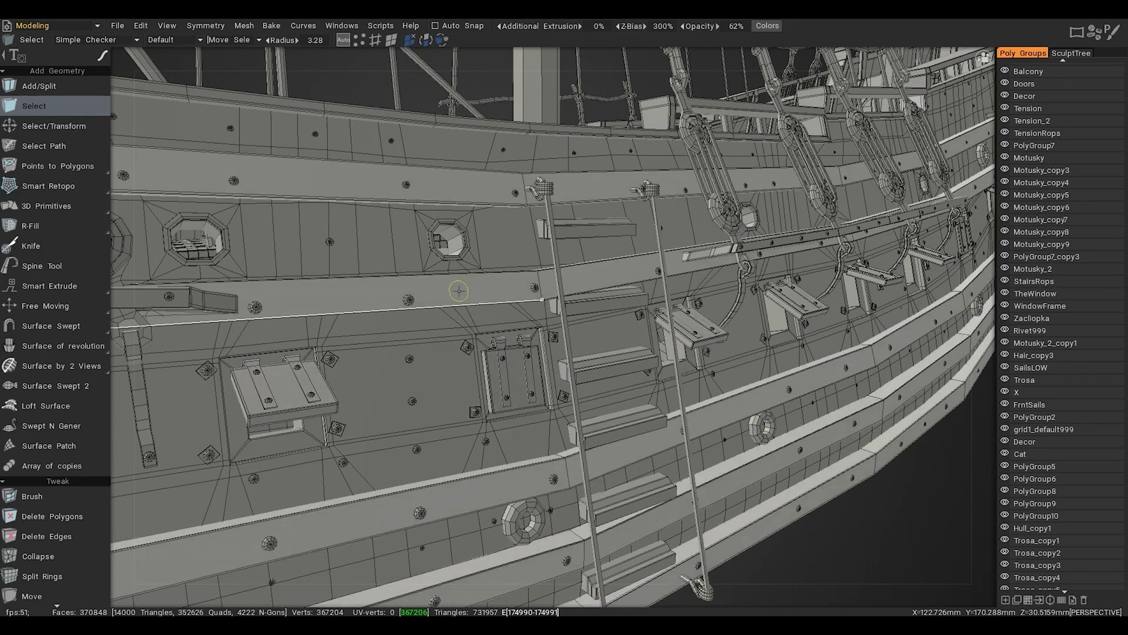
scroll(1034, 141, "up", 5)
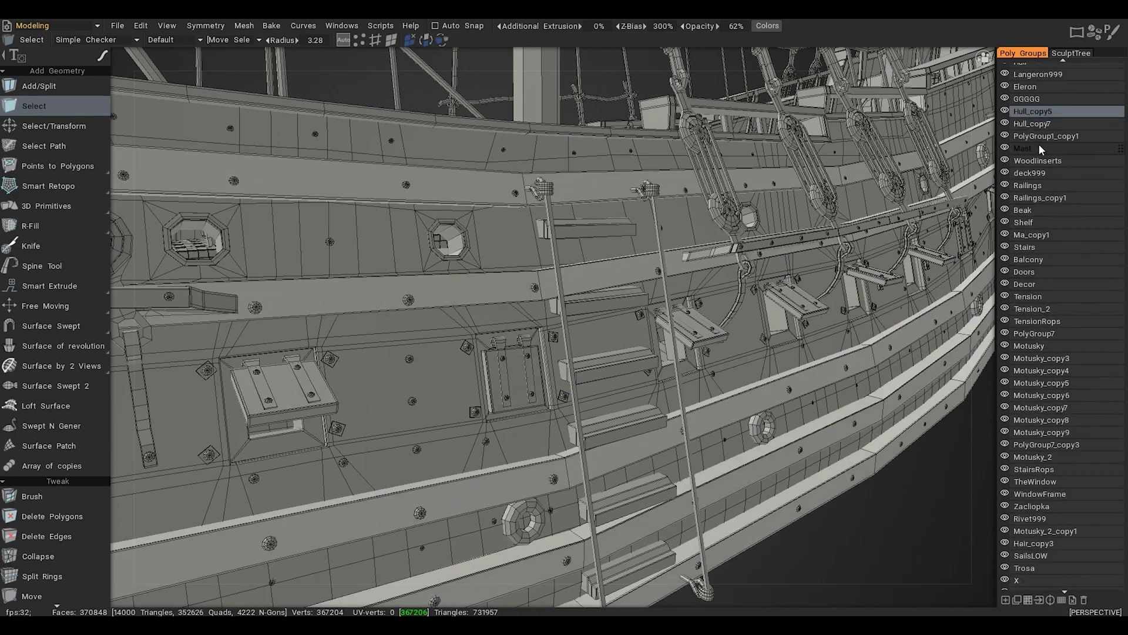
left_click(1028, 117)
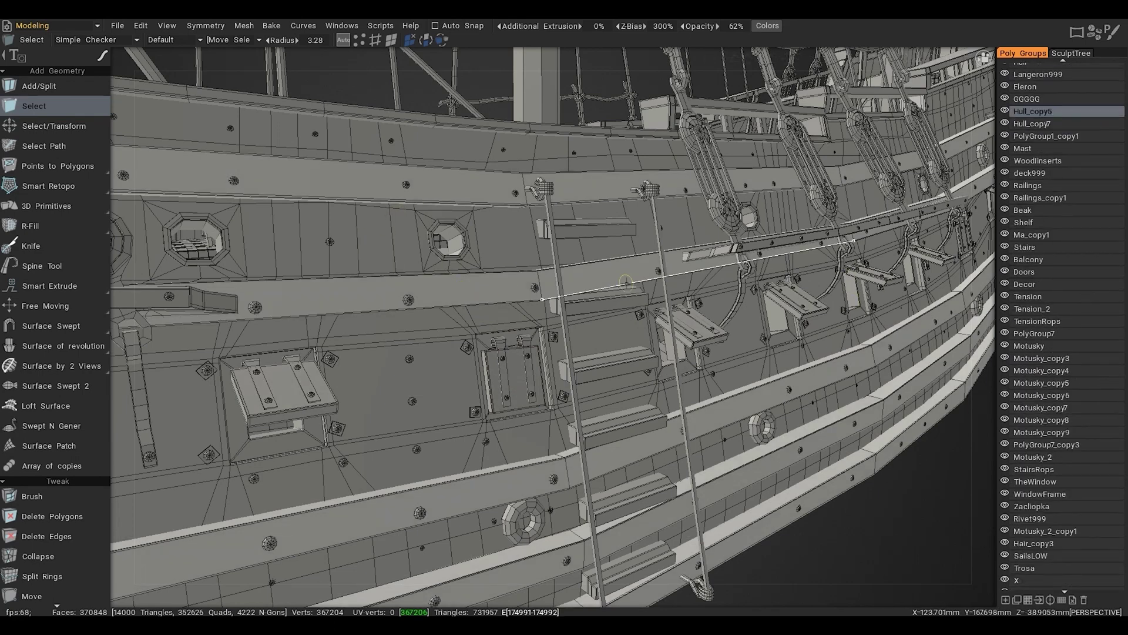
scroll(1072, 280, "up", 1)
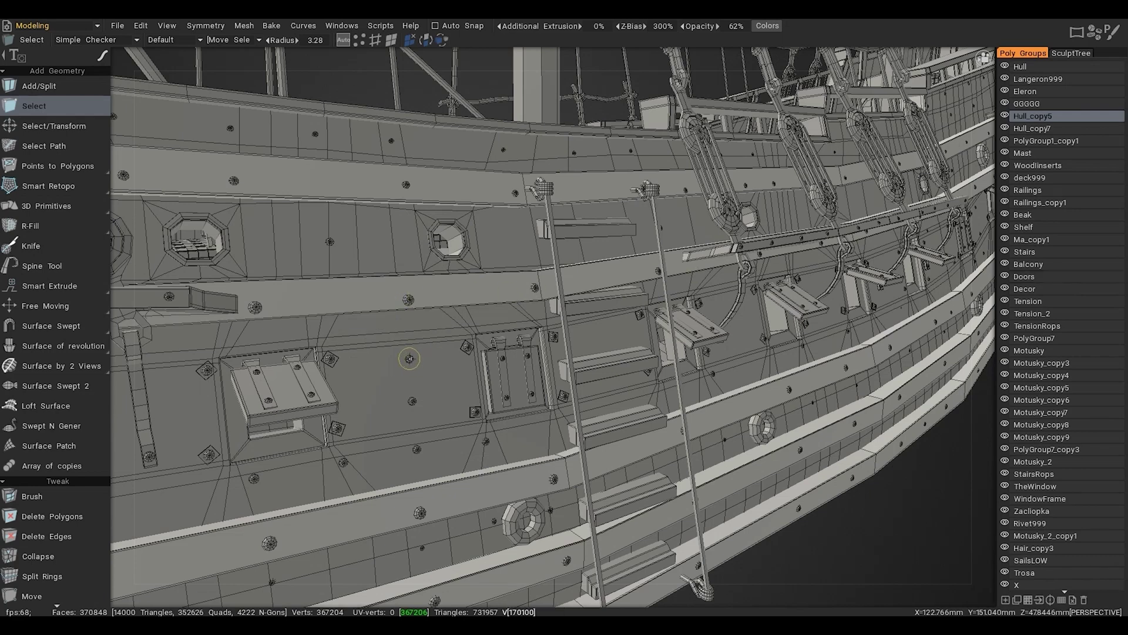
Pick in turn the poly groups of a hull rivet, the side ladder's steps and the ladder's ropes from the model
left_click(410, 359)
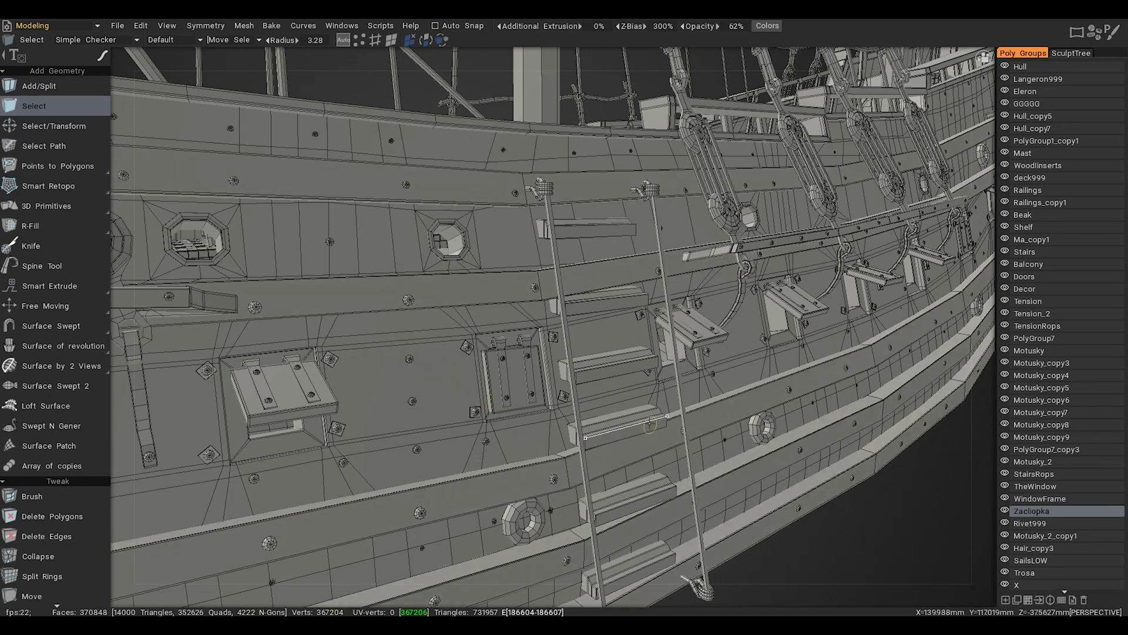
left_click(625, 414)
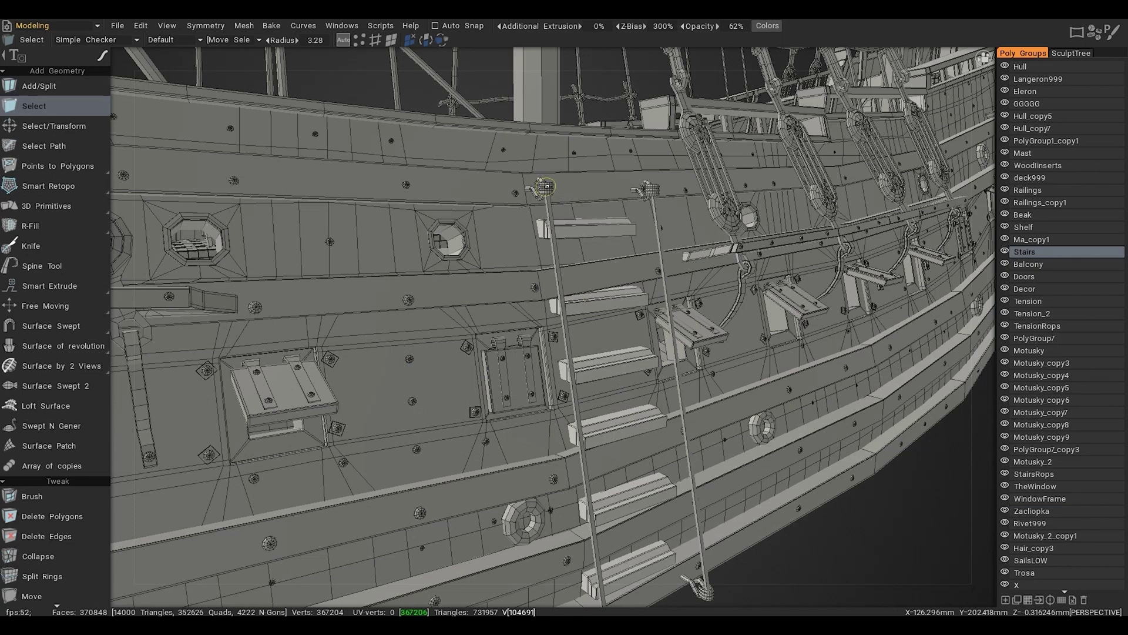
left_click(545, 187)
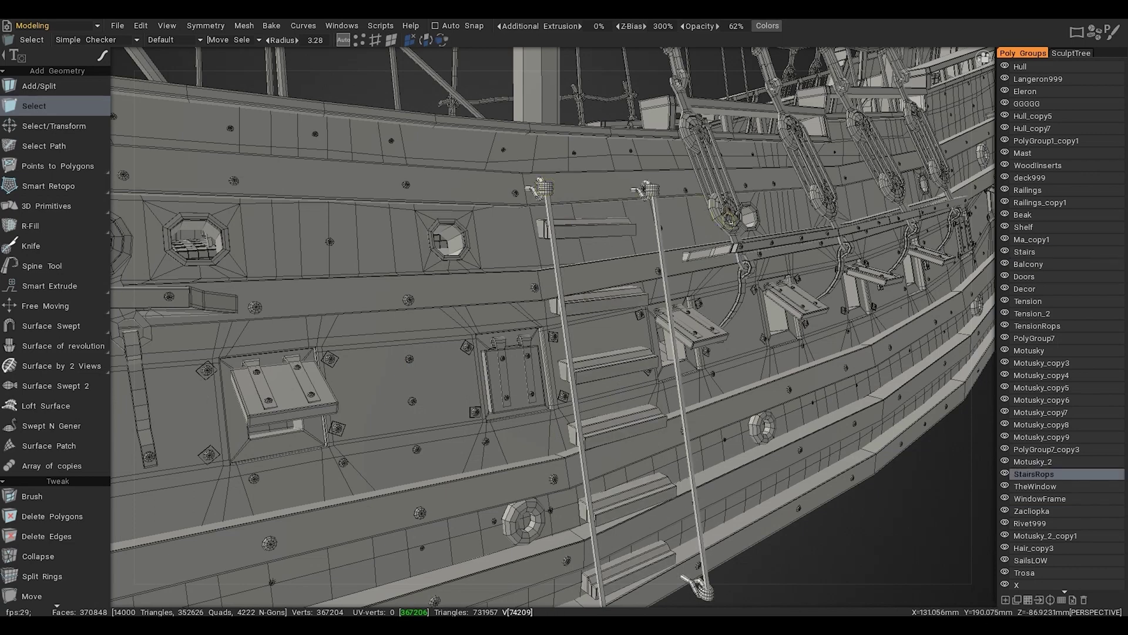
Pick in turn the poly groups of the rigging tensioner, gunport frame, round hull ring and hull planking from the model
left_click(728, 215)
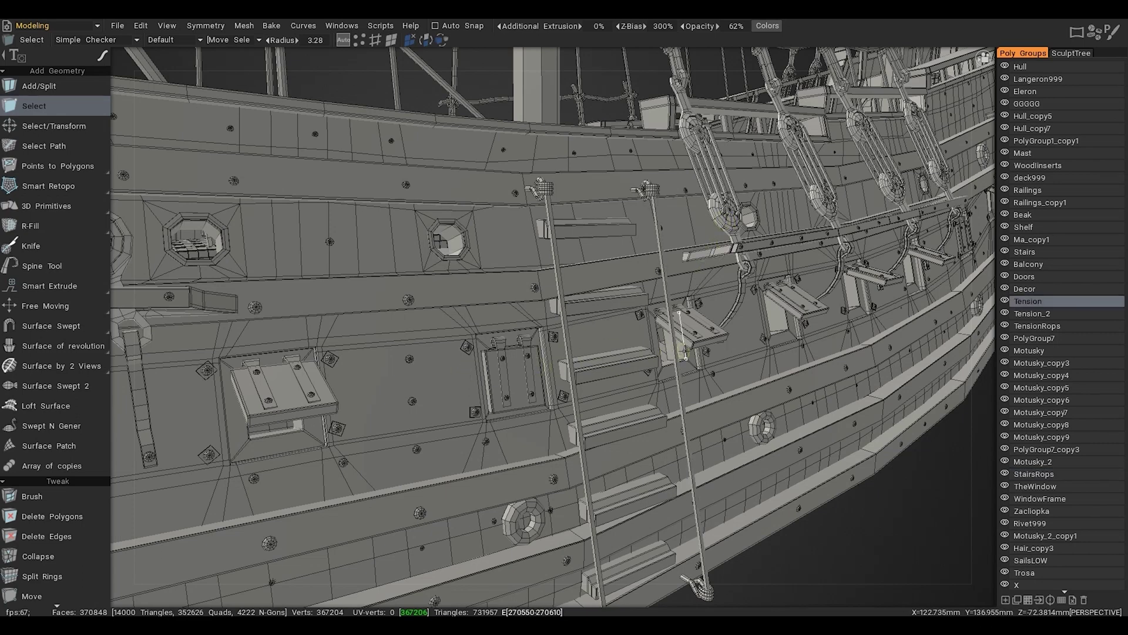
left_click(686, 359)
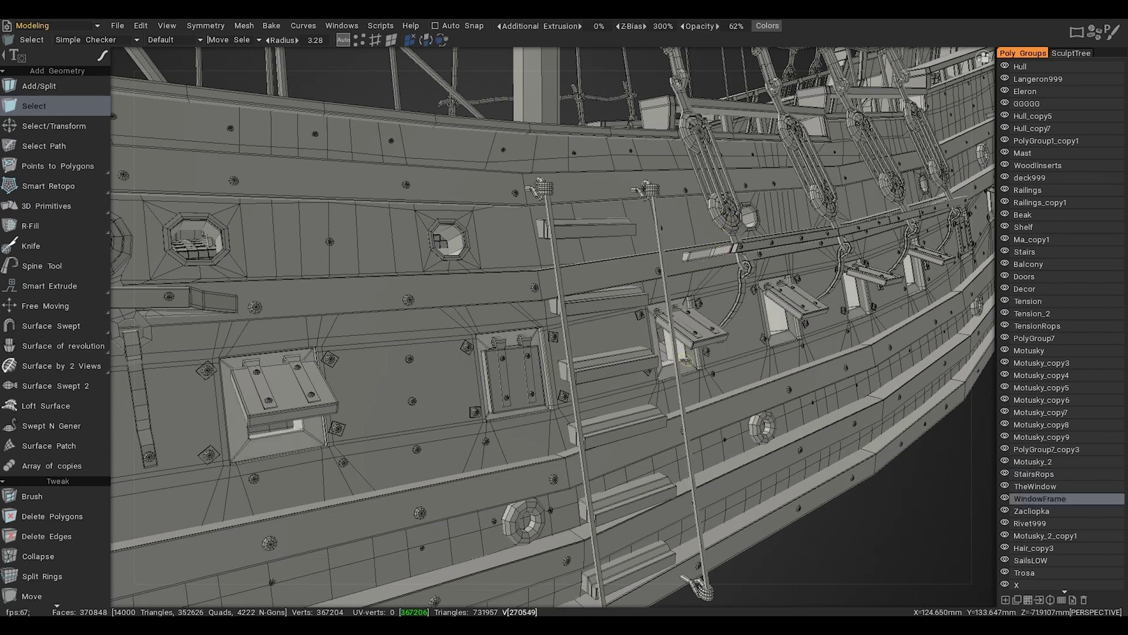
left_click(755, 434)
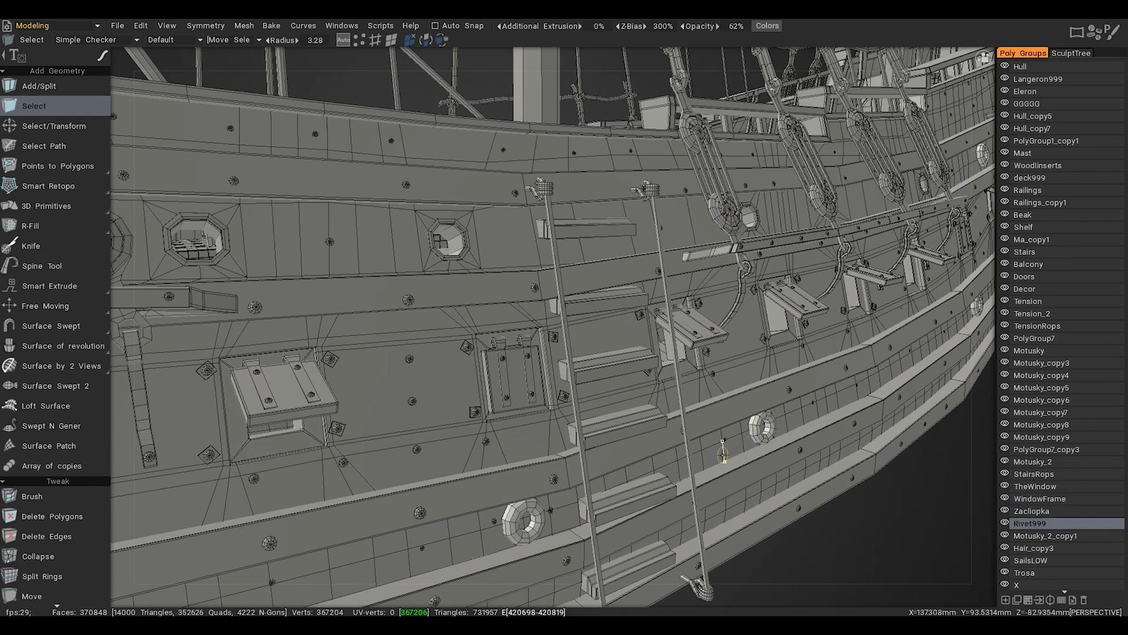
left_click(713, 455)
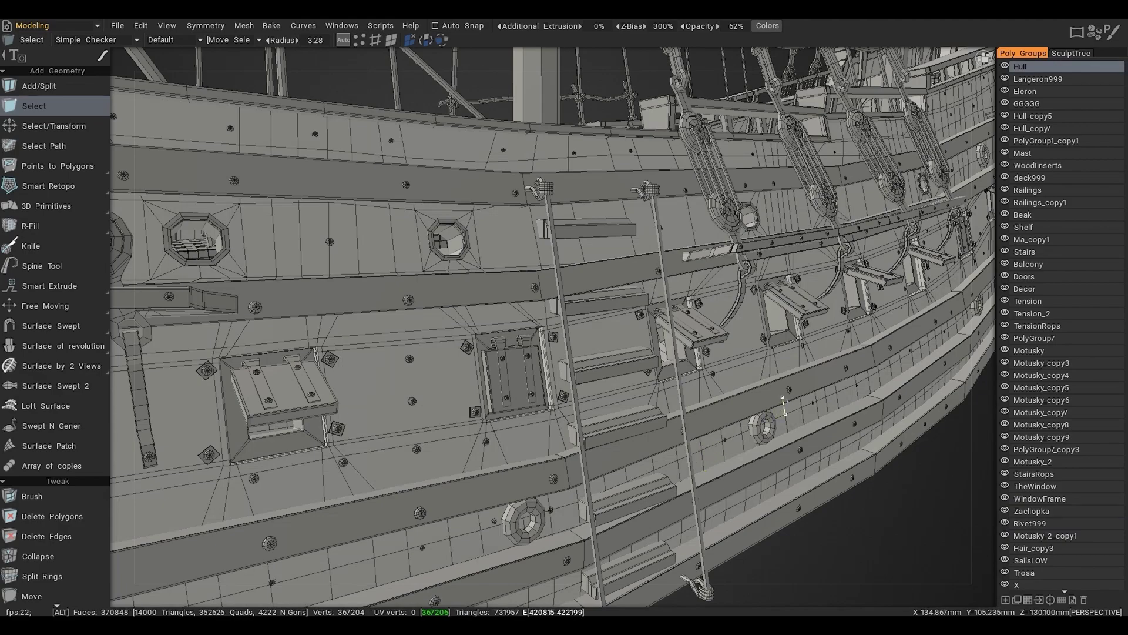
Pick the sails' poly group from the ship model and give it a light green color reference with hue 114, saturation 56% and lightness 100%
right_click_drag(713, 455, 636, 313, "alt")
middle_click_drag(637, 313, 753, 446, "alt")
left_click_drag(653, 330, 617, 334, "alt")
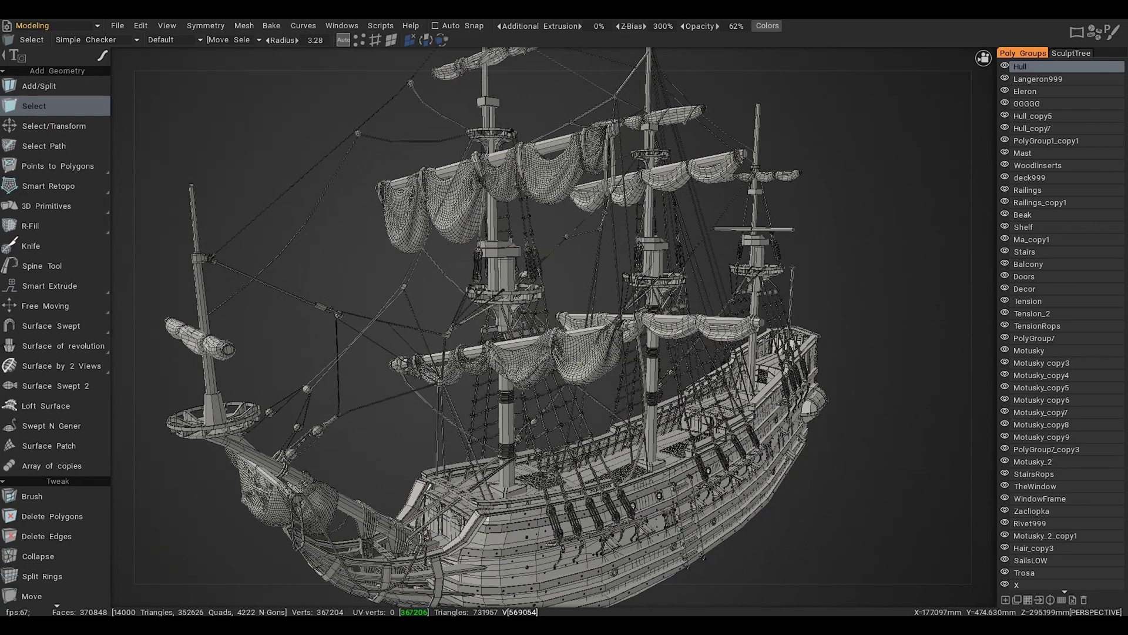
key("h")
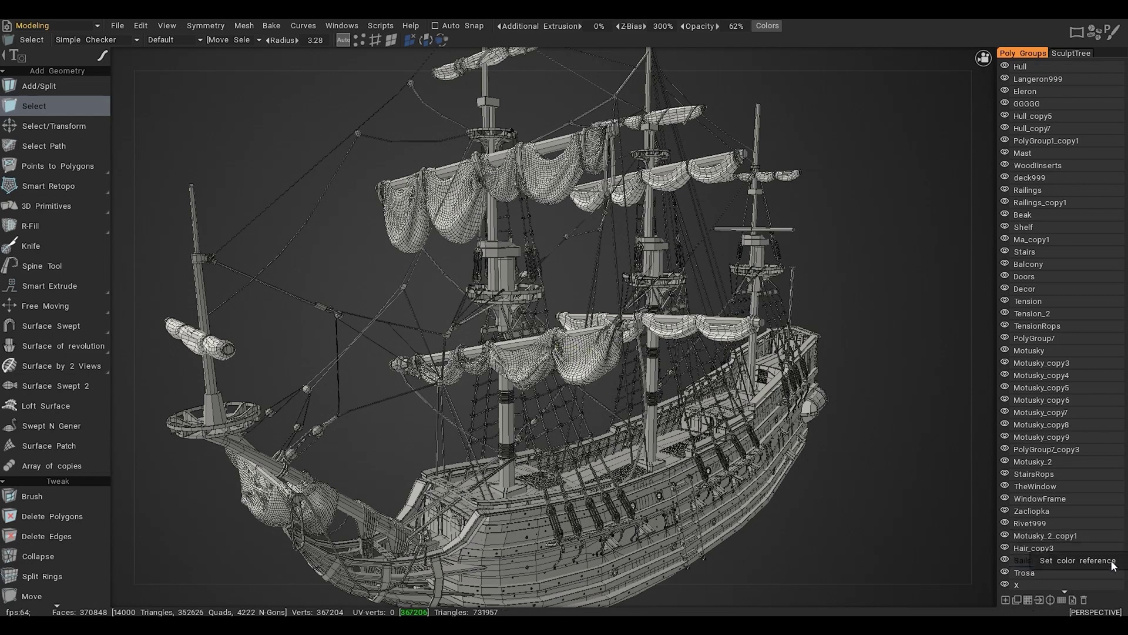
left_click(1101, 560)
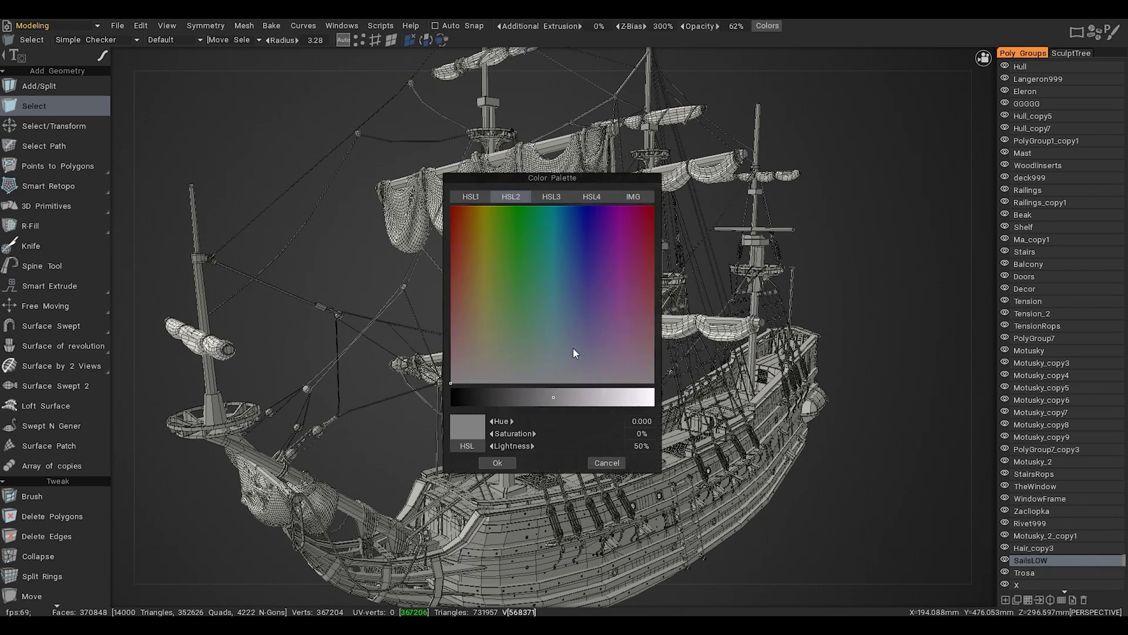
mouse_move(573, 348)
left_mouse_down()
mouse_move(566, 354)
mouse_move(592, 284)
mouse_move(548, 256)
mouse_move(516, 283)
left_mouse_up()
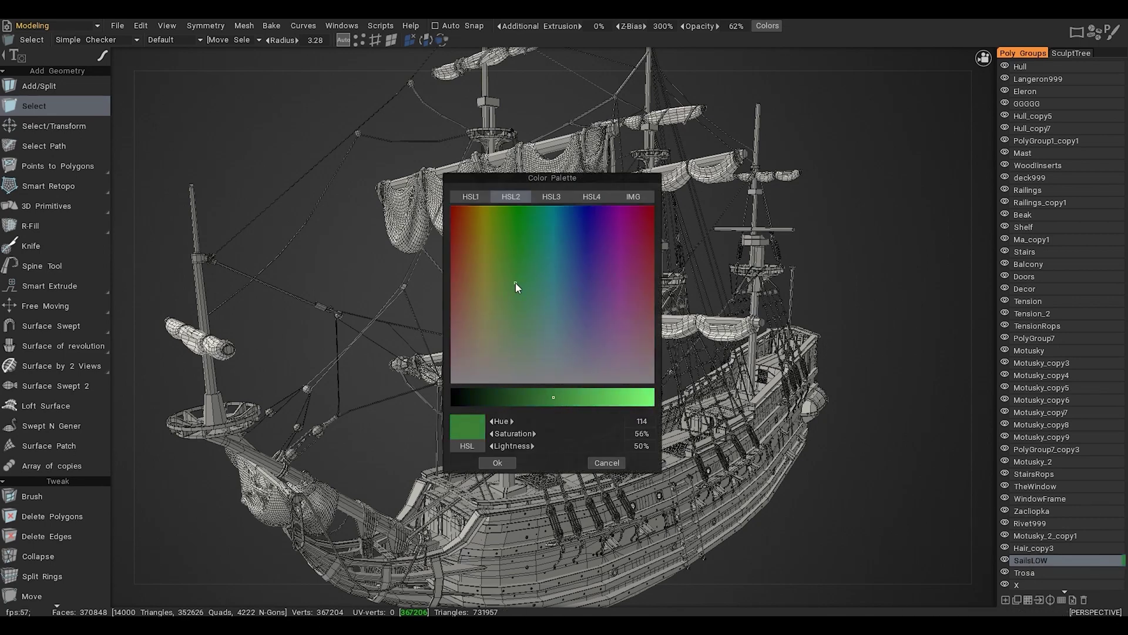
left_click_drag(624, 403, 656, 401)
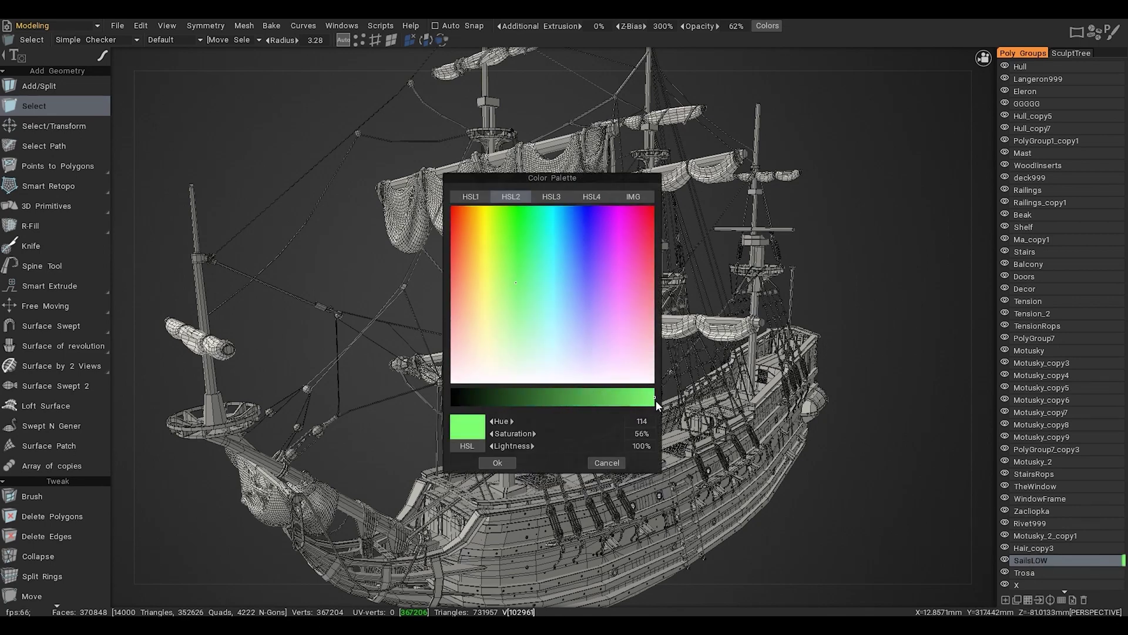
left_click(497, 462)
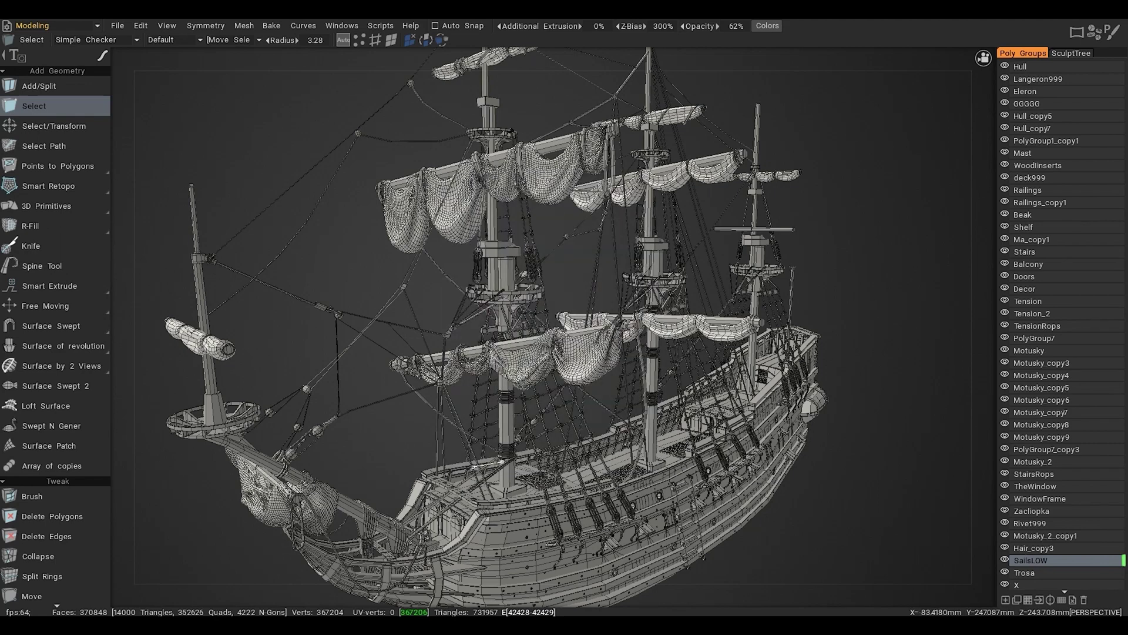
Find the green-marked SailsLOW group in the poly group list and make it current
scroll(1063, 545, "down", 4)
scroll(1112, 444, "down", 4)
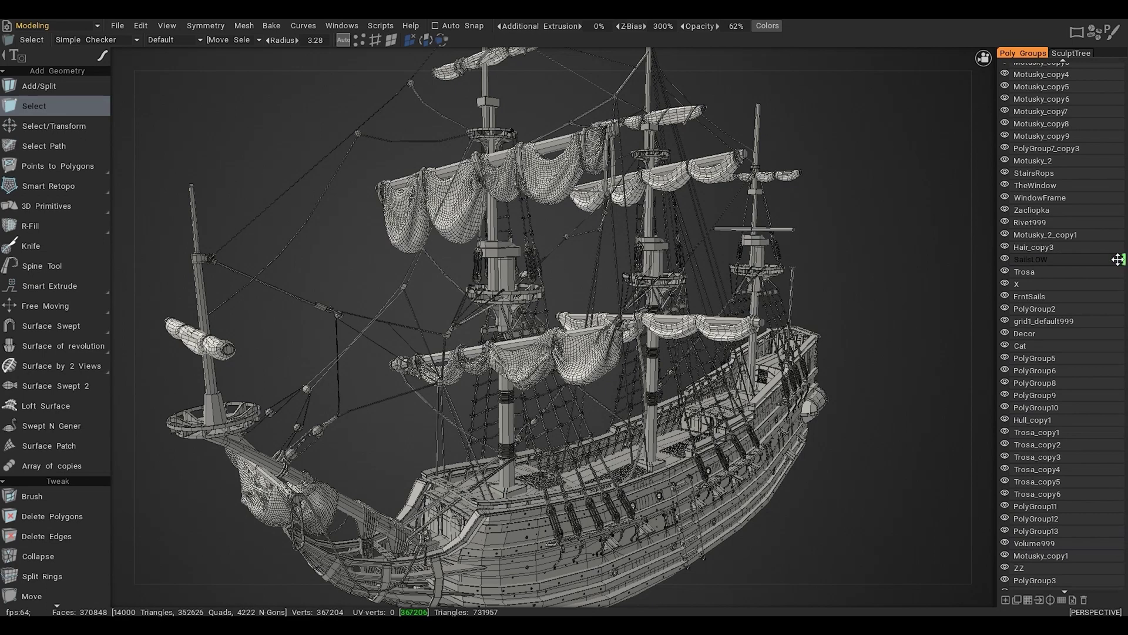
left_click(1095, 262)
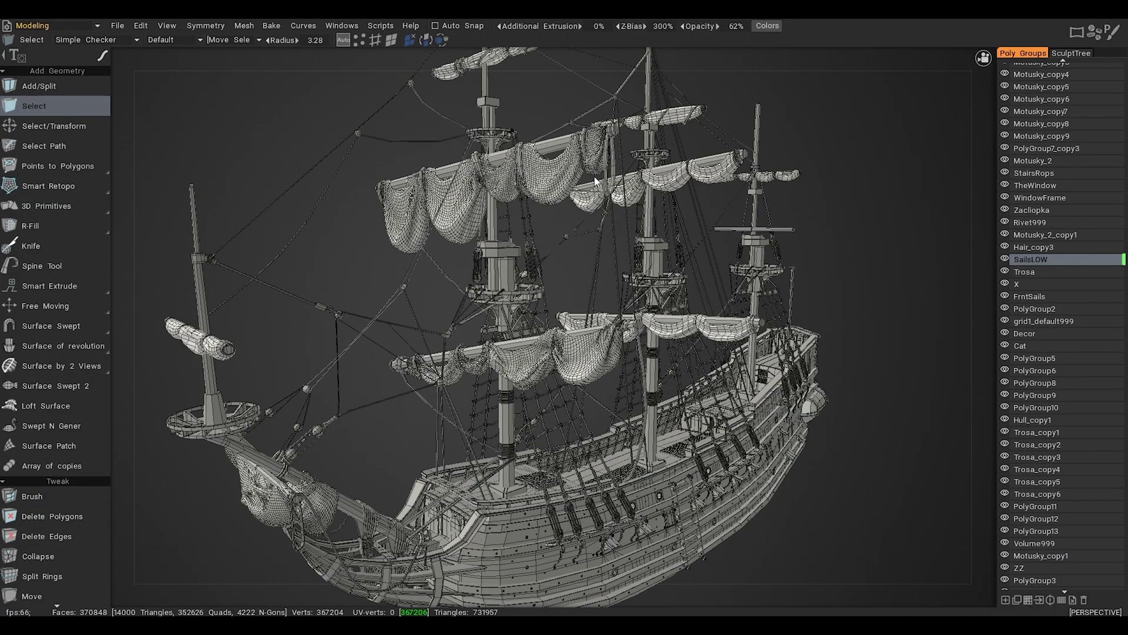
Inspect the rope hanging from the upper sail's yard and rename the Trosa poly group to Rope
middle_click_drag(592, 190, 569, 317, "alt")
right_click_drag(570, 318, 601, 320, "alt")
middle_click_drag(601, 319, 548, 370, "alt")
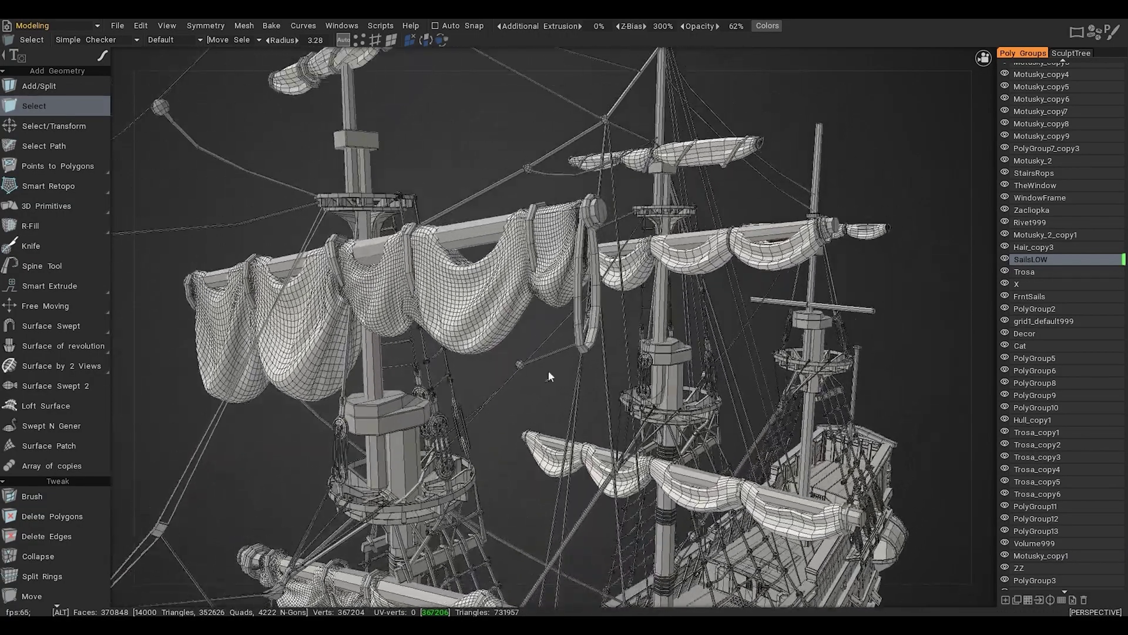
right_click_drag(548, 370, 581, 322, "alt")
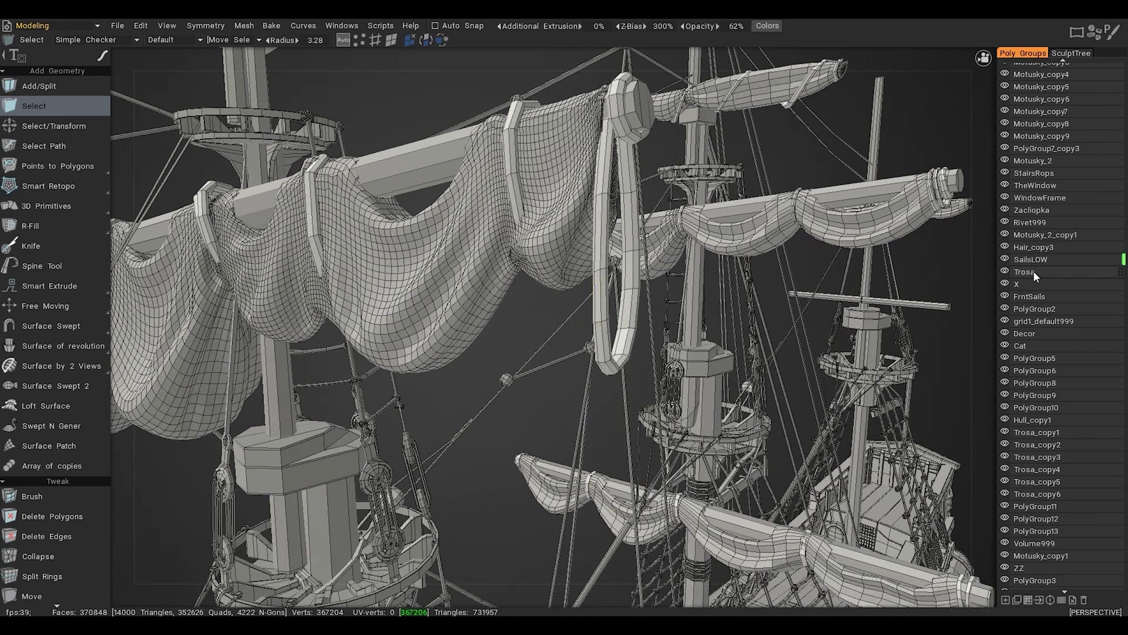
double_click(1034, 272)
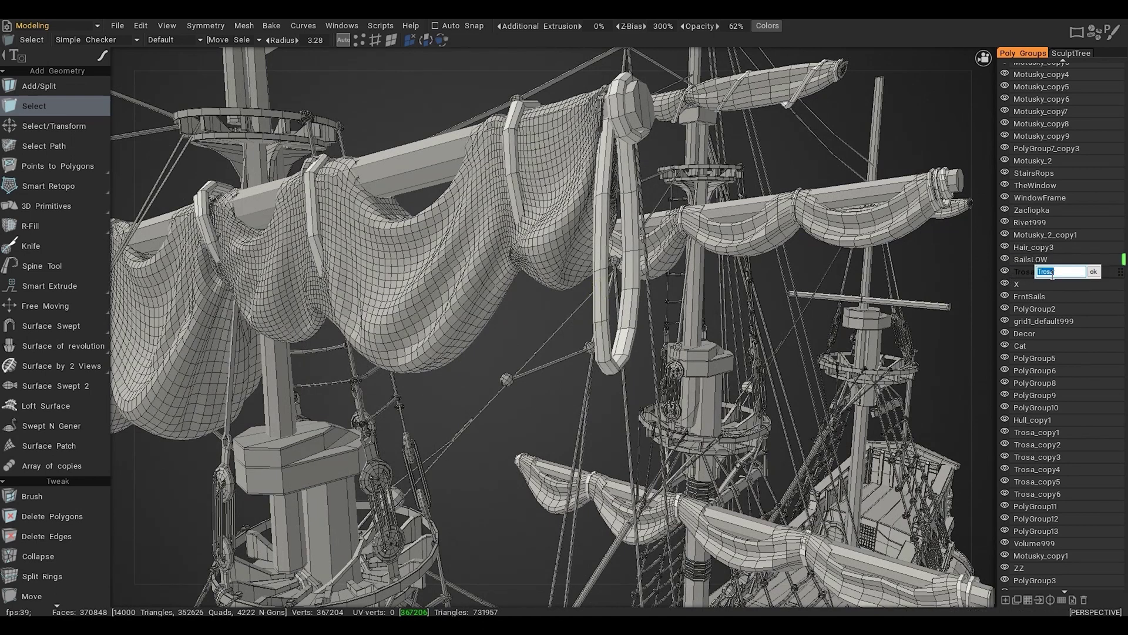
type("Rope")
key("Return")
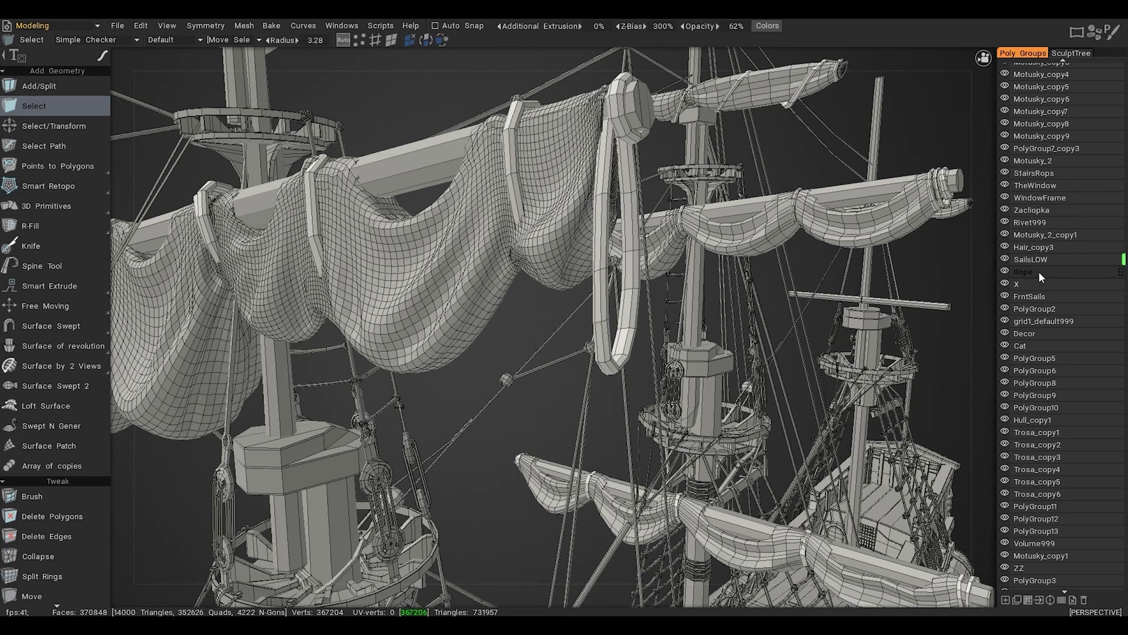
Pick in turn the poly groups of the upper sail and the rope loop from the model
left_click(1039, 271)
key("h")
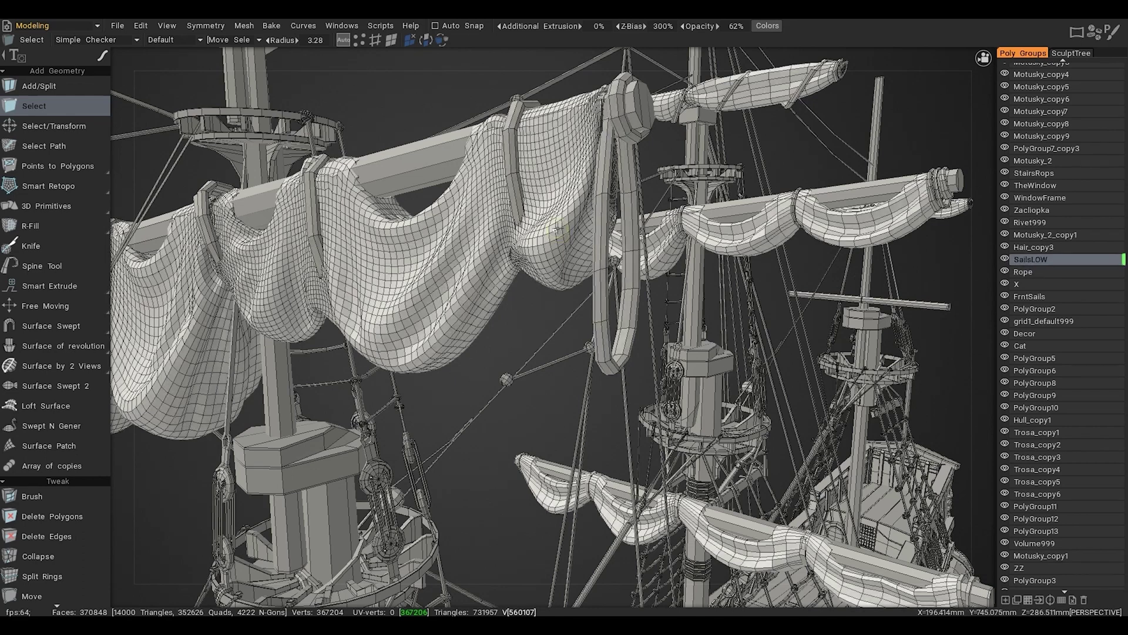
left_click(597, 251)
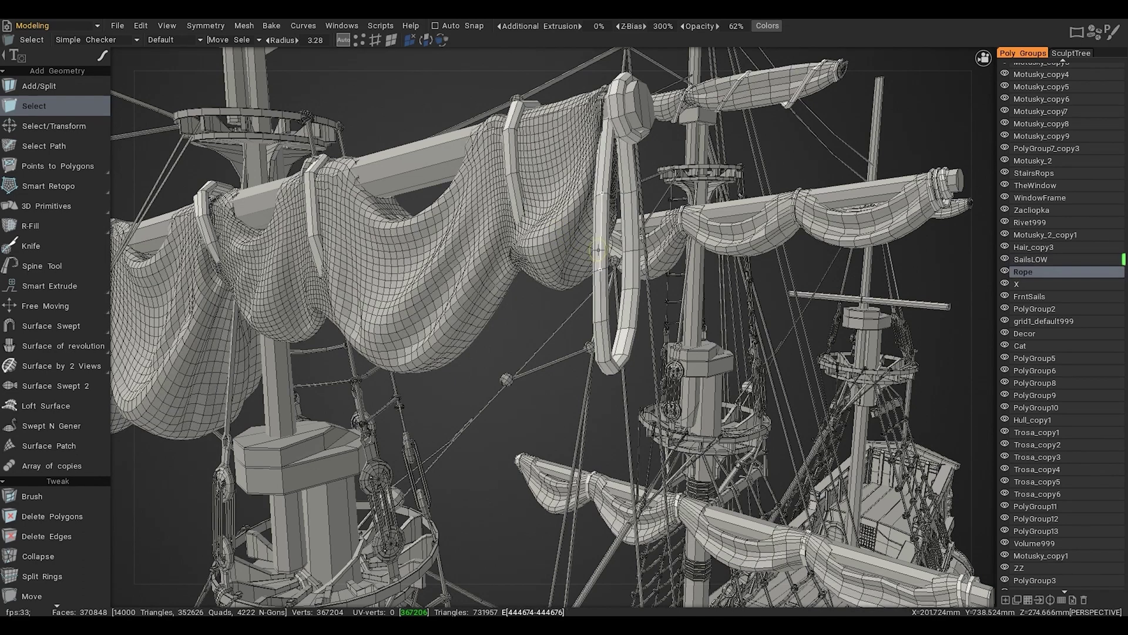
Isolate the SailsLOW group, show the Rope group as well, and view both from the Right in orthographic projection
left_click(1005, 259, "alt")
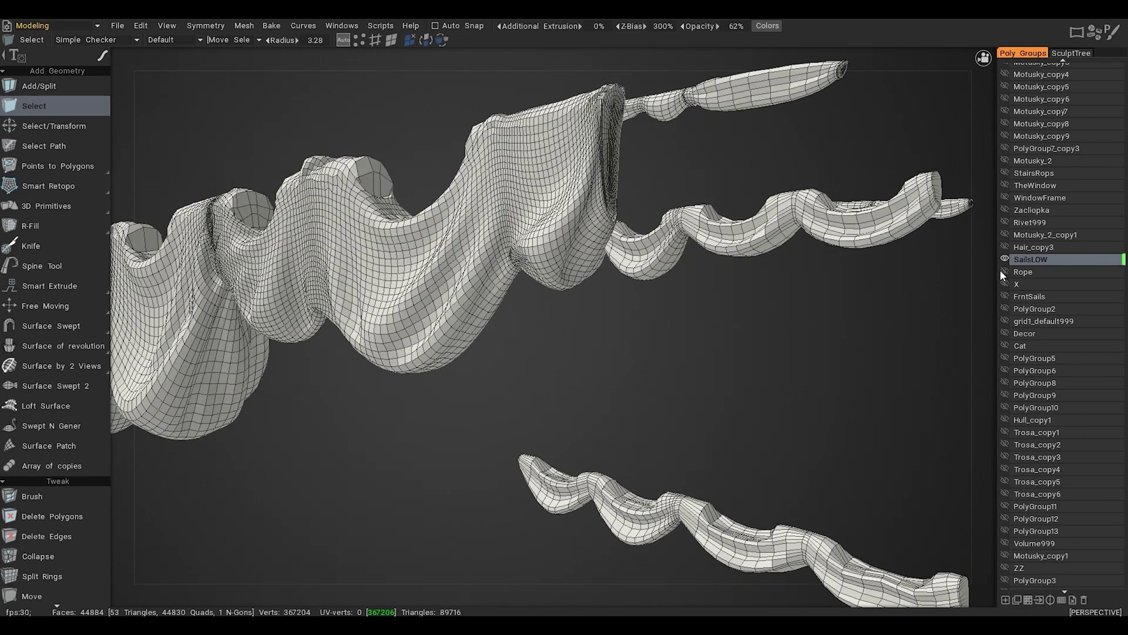
left_click(1006, 275)
right_click_drag(927, 280, 833, 263, "alt")
middle_click_drag(833, 264, 902, 203, "alt")
left_click_drag(903, 204, 907, 198, "alt")
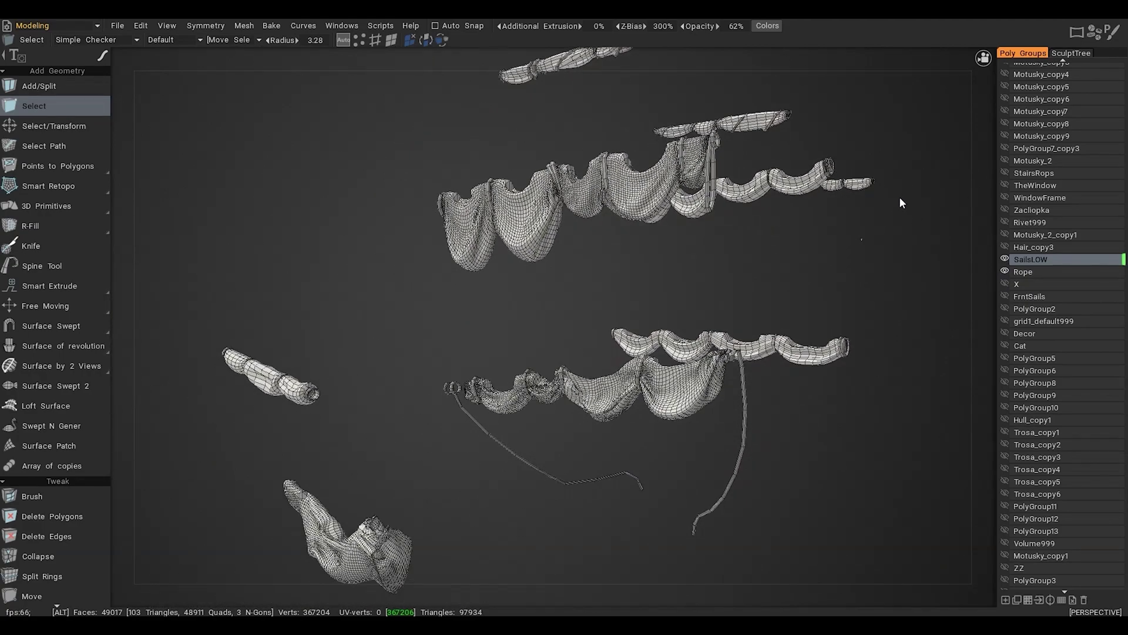
middle_click_drag(891, 243, 856, 238)
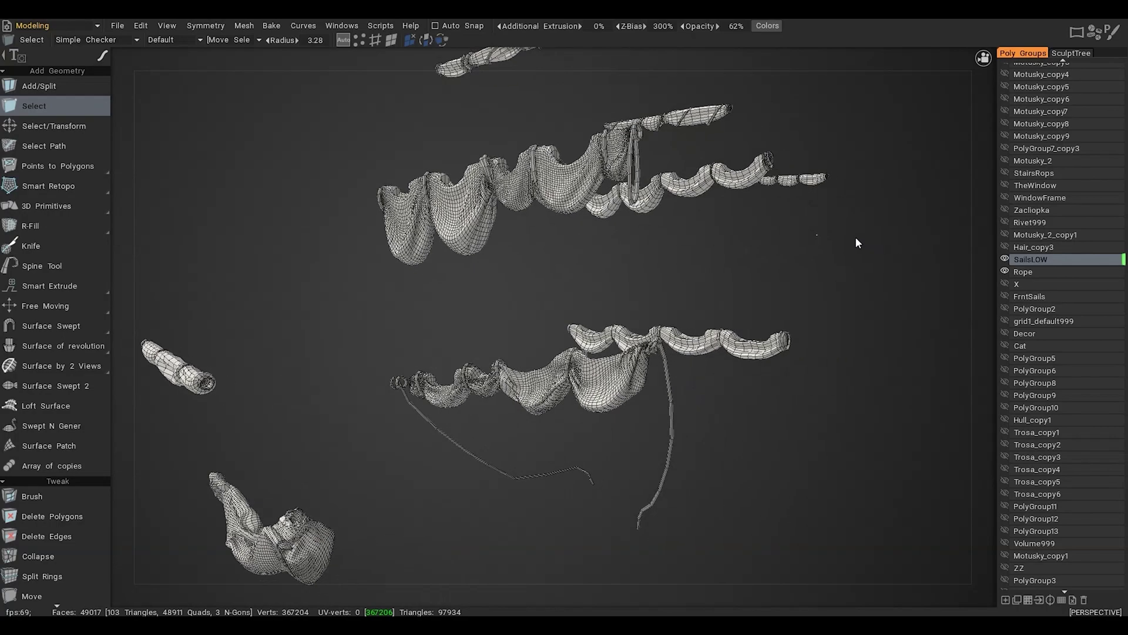
left_click_drag(855, 238, 766, 262, "alt")
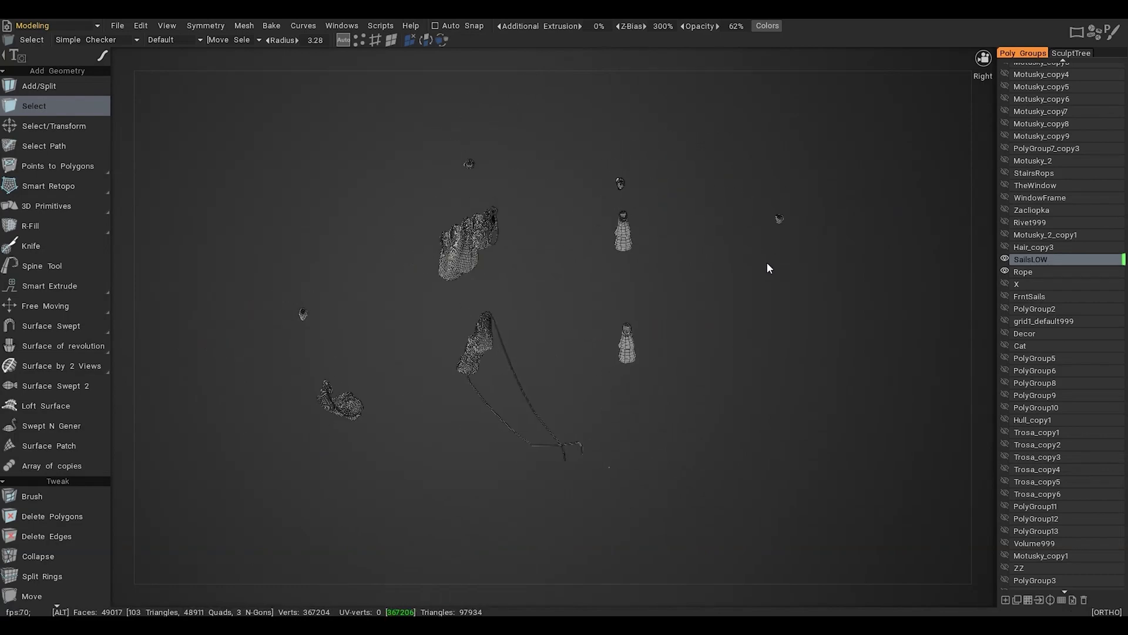
middle_click_drag(766, 268, 749, 249, "alt")
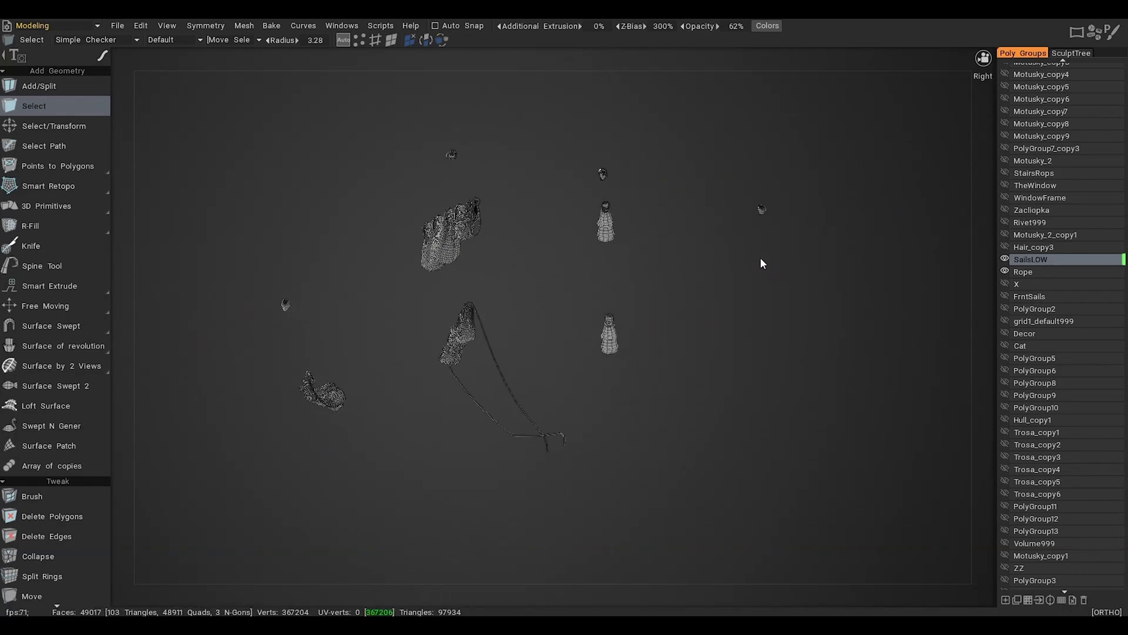
Move the SailsLOW and Rope groups to the end of the poly group list, with Rope below SailsLOW
left_click(1094, 263)
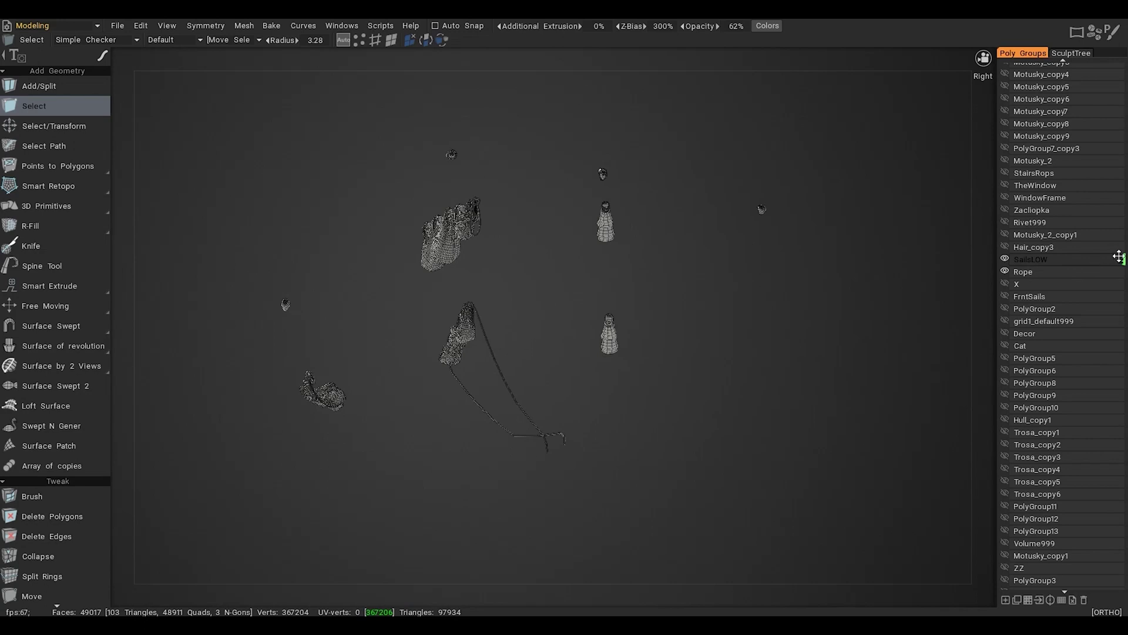
left_click_drag(1119, 257, 1120, 297)
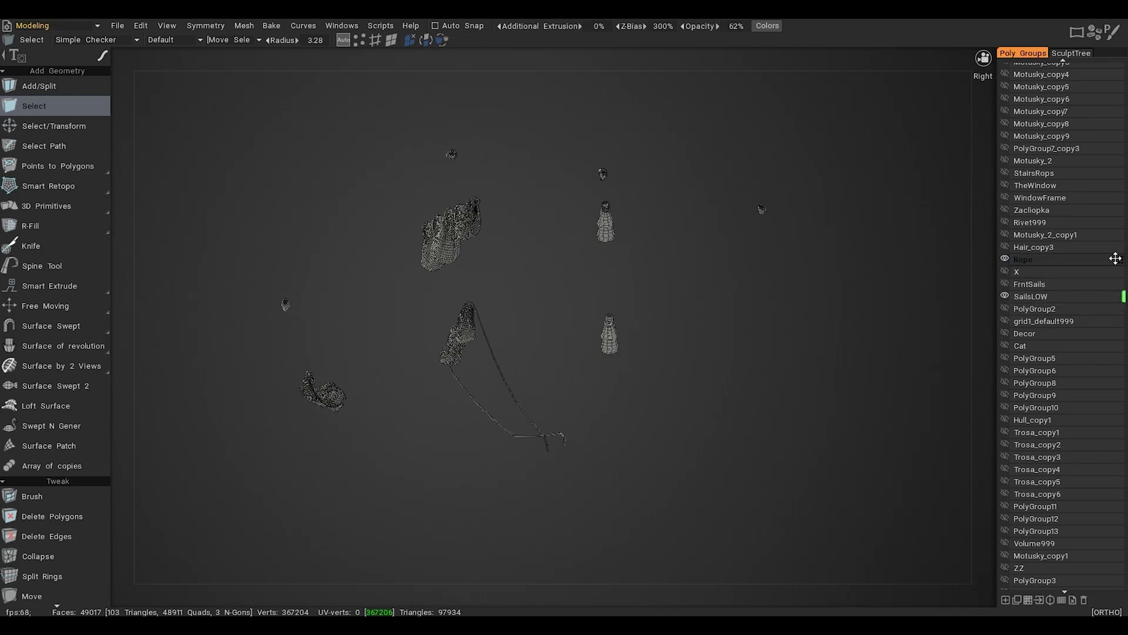
left_click_drag(1118, 258, 1116, 593)
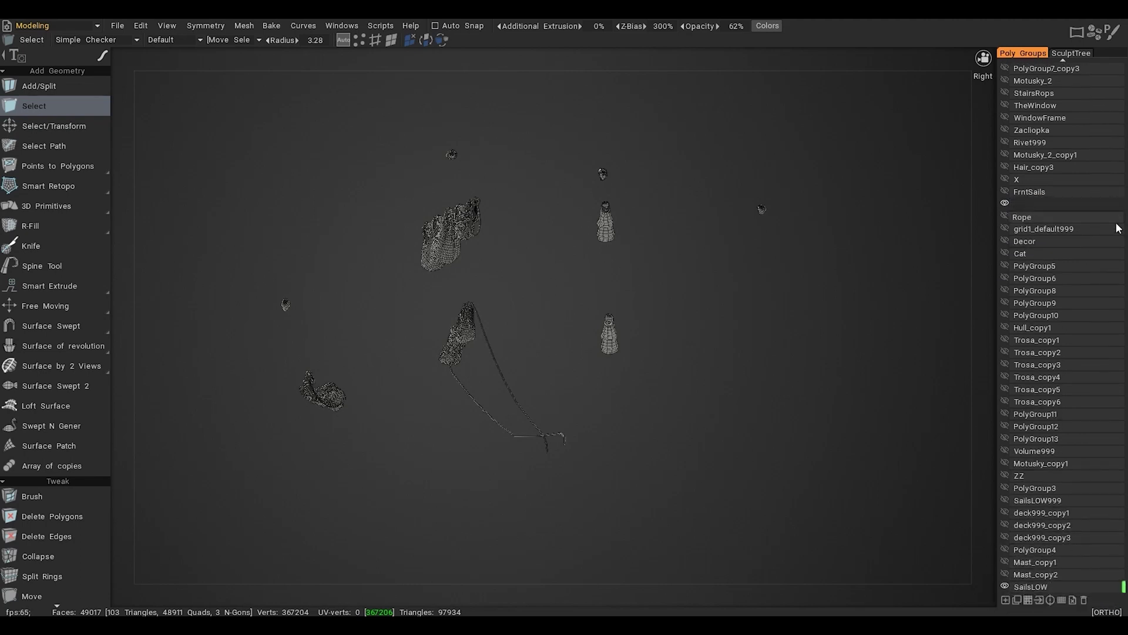
left_click_drag(1118, 228, 1119, 592)
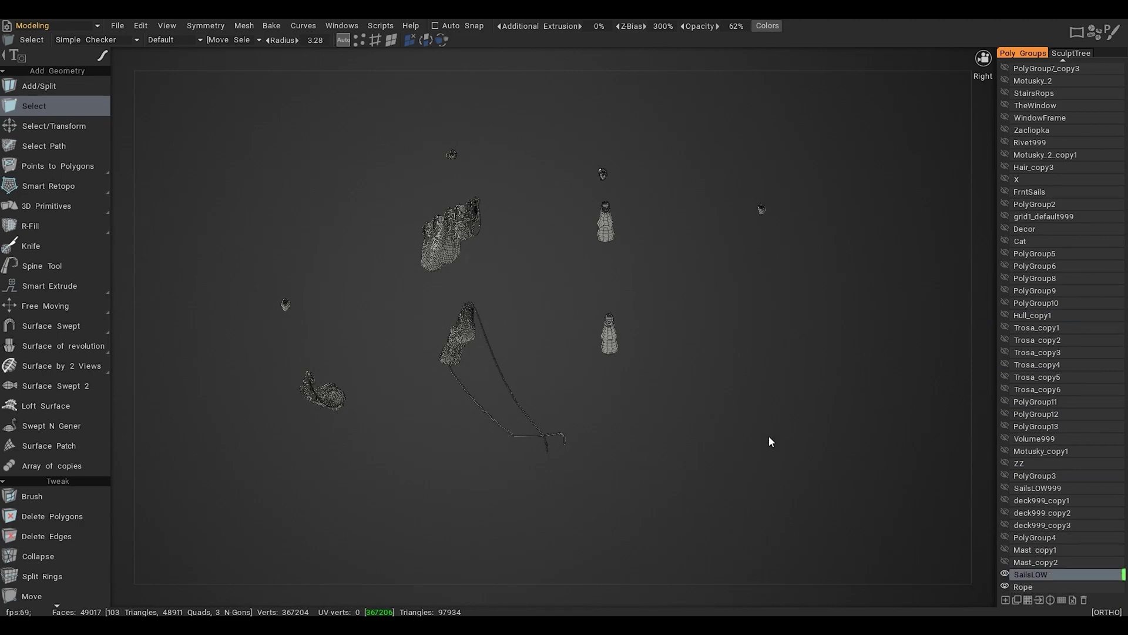
Add a new poly group after Rope and name it FoldedSail_1
left_click_drag(769, 436, 657, 403, "alt")
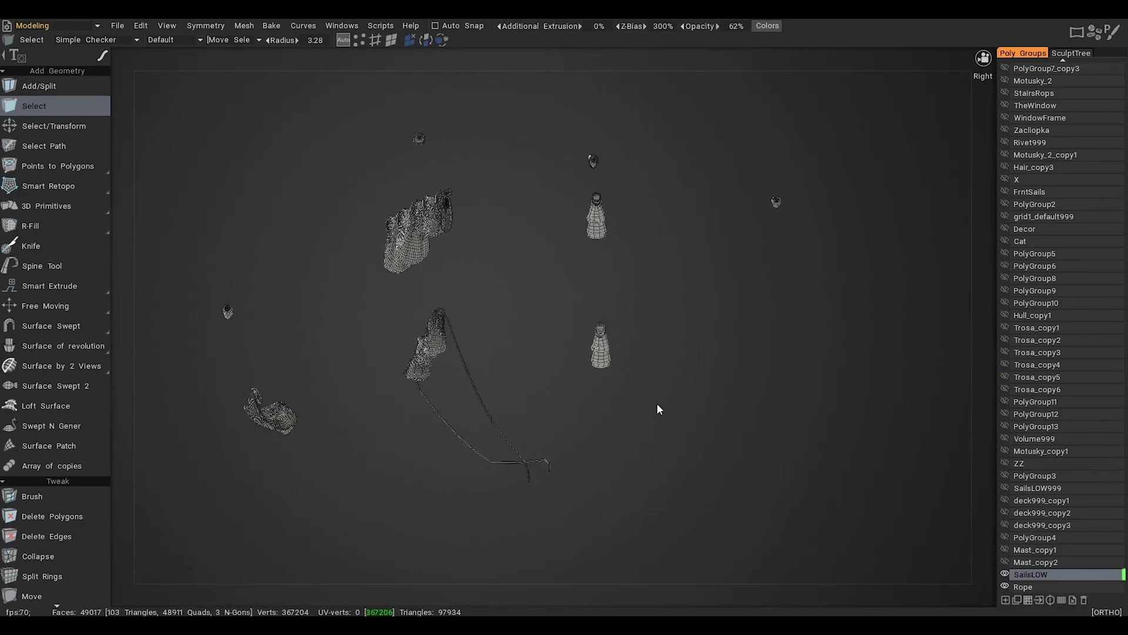
left_click(1006, 600)
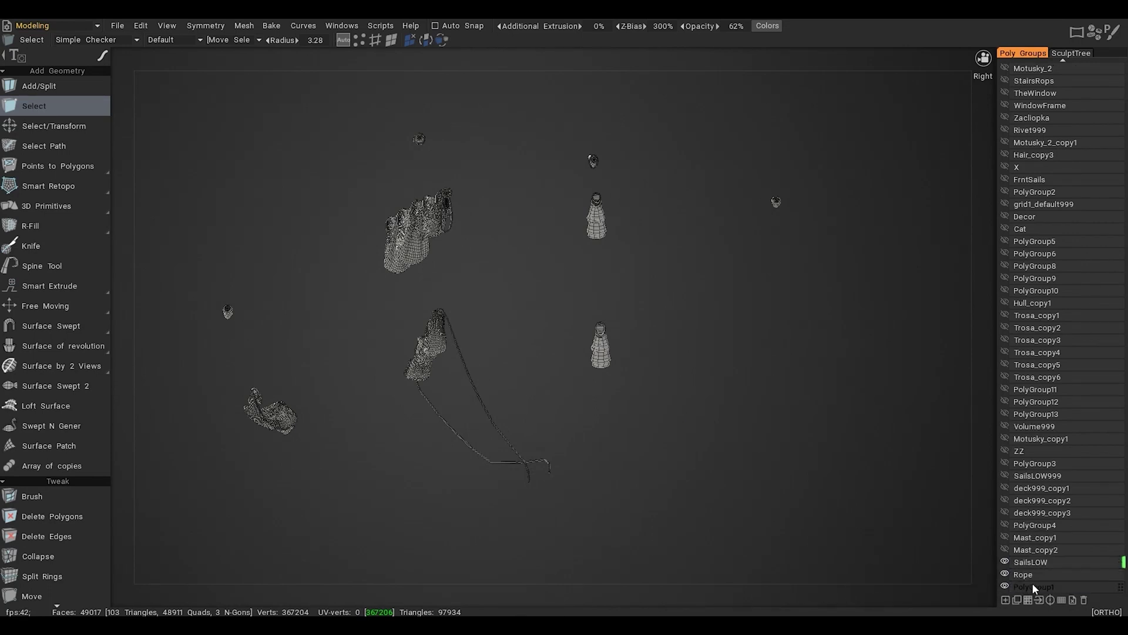
double_click(1038, 587)
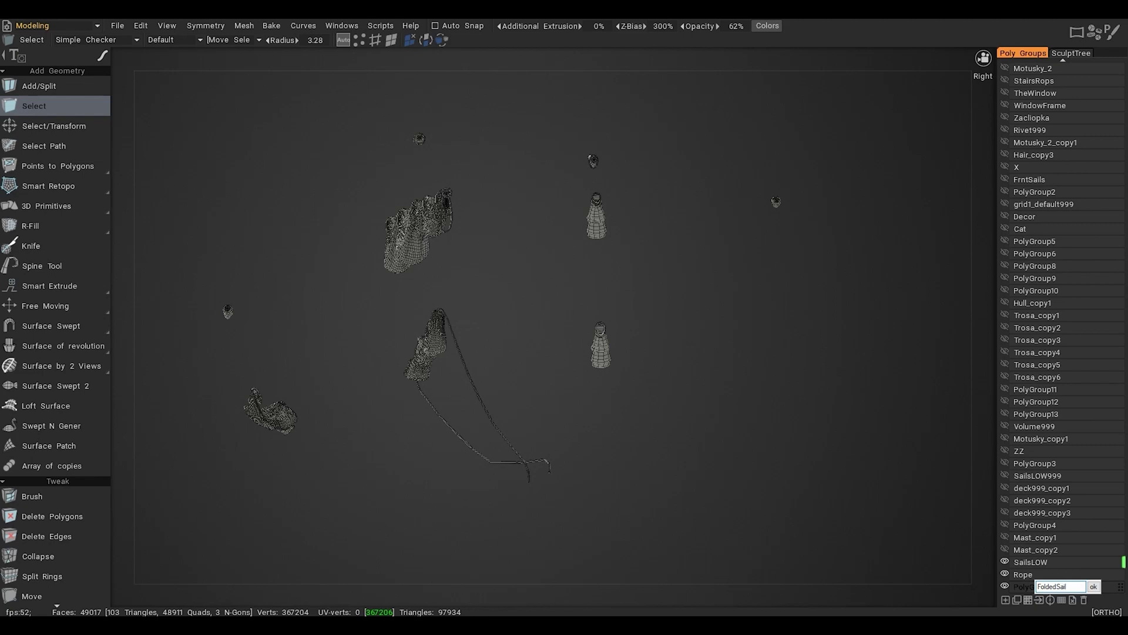
key("Return")
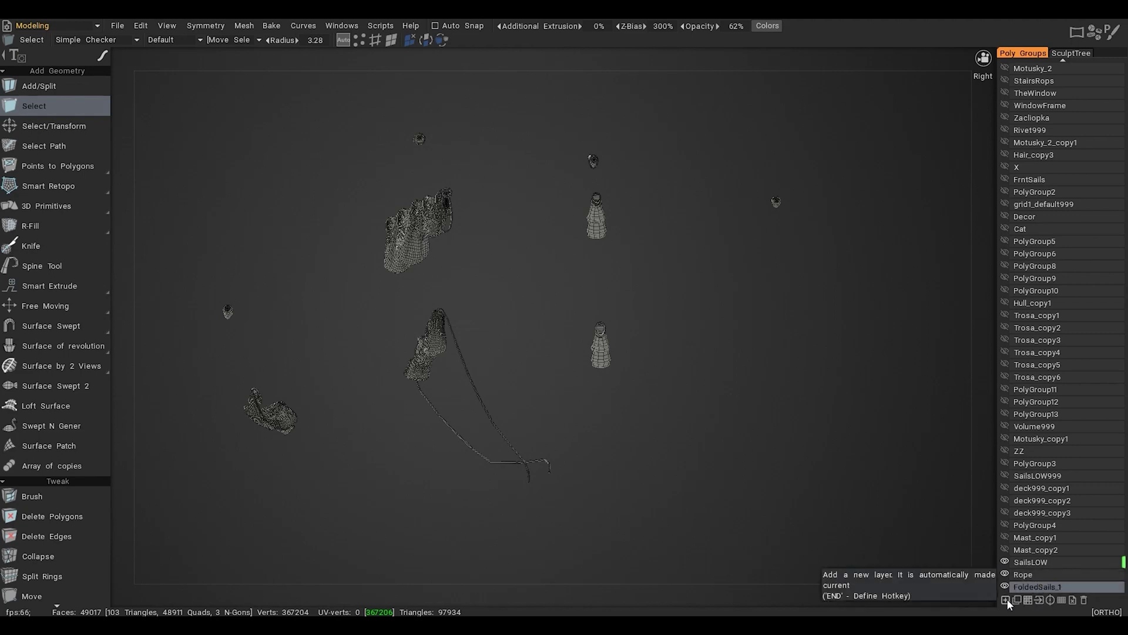
double_click(1052, 587)
key("Return")
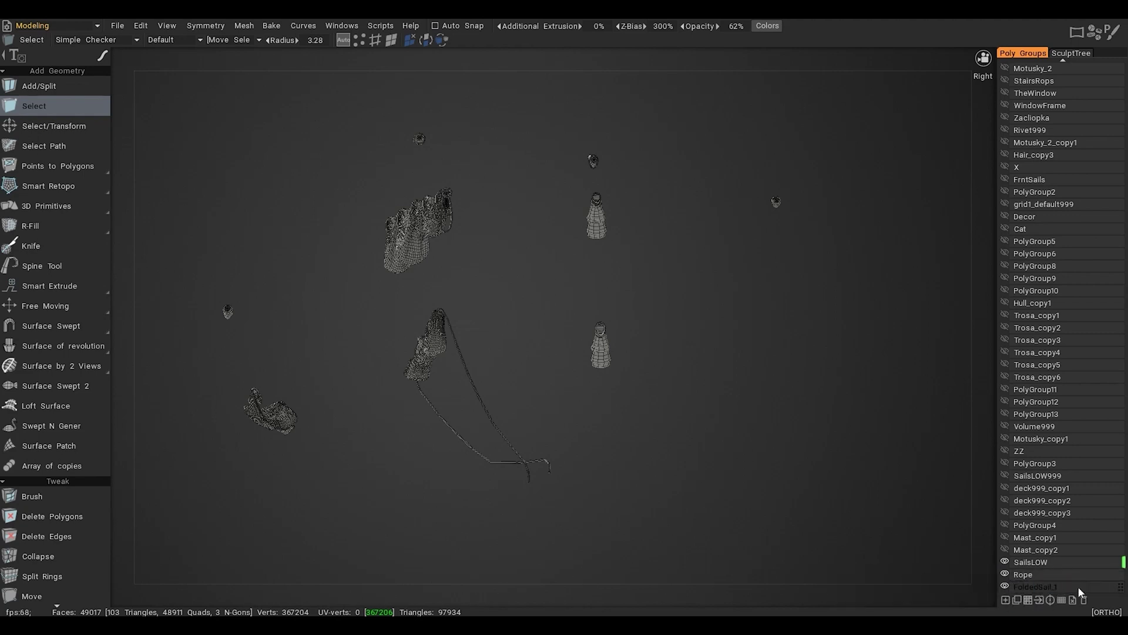
Add another poly group named FoldedSail_2 and copy its name for reuse
scroll(1080, 589, "down", 1)
double_click(1080, 588)
type("FoldedSail_")
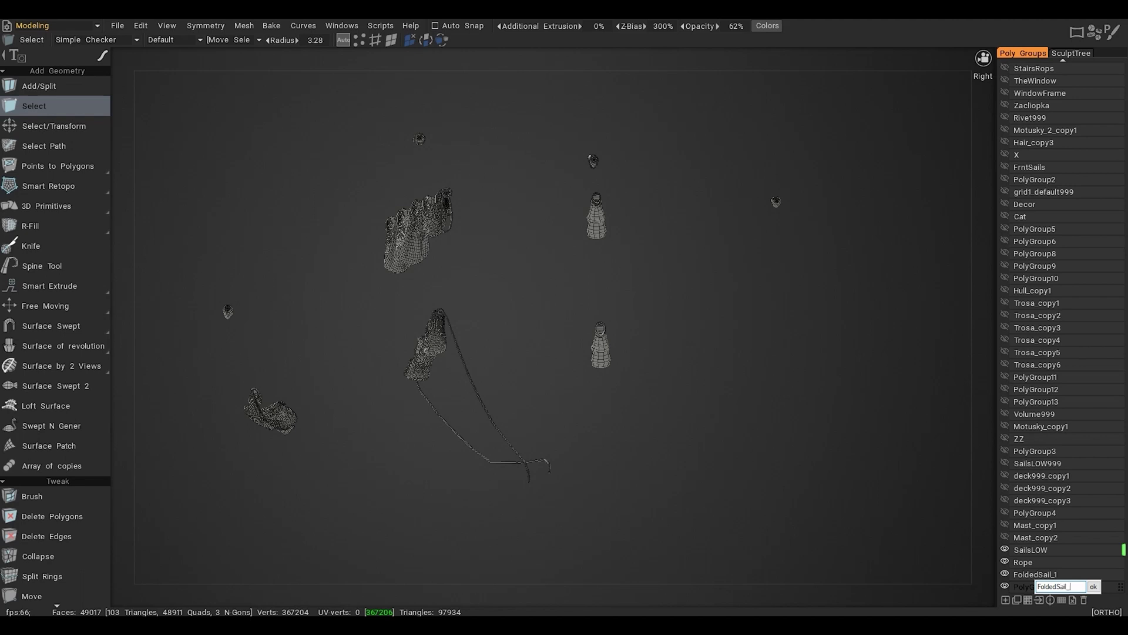
type("2")
key("Return")
double_click(1029, 589)
key("ctrl+c")
Add a poly group and name it FoldedSail_3 using the copied name
left_click(1005, 600)
scroll(1038, 590, "down", 1)
double_click(1038, 590)
key("ctrl+v")
key("BackSpace")
type("3")
key("Return")
Add a poly group below FoldedSail_3 and name it FoldedSail_4
left_click(1006, 600)
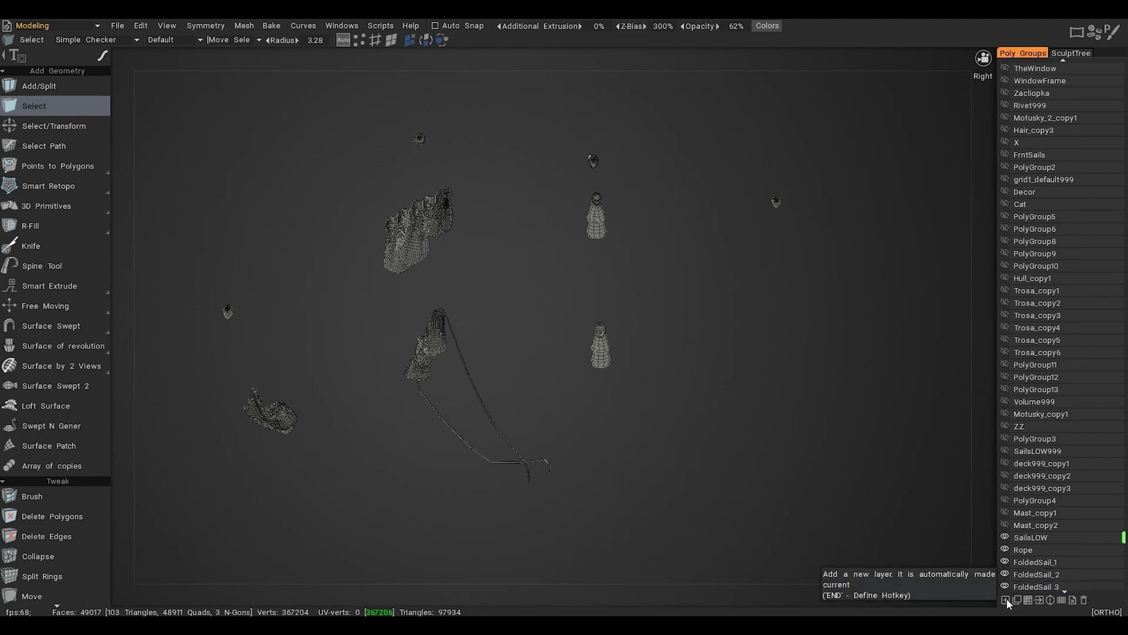
left_click(1006, 600)
key("ctrl+v")
left_click(1093, 587)
Add a poly group below FoldedSail_4 and name it FoldedSail_5
left_click(1005, 599)
double_click(1033, 588)
key("ctrl+v")
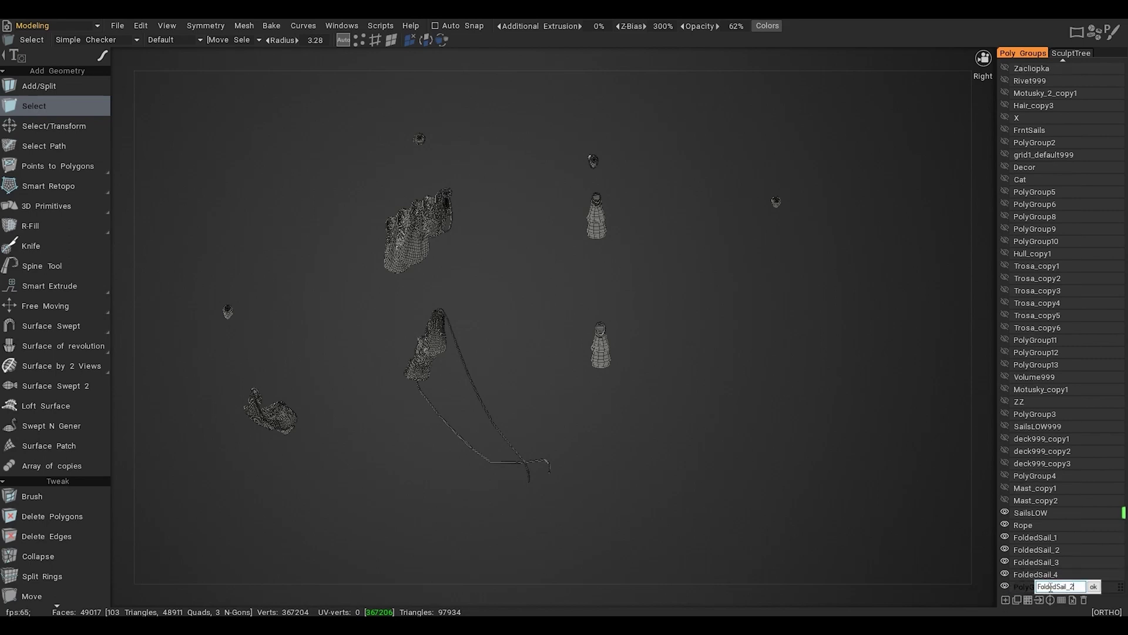
key("BackSpace")
type("5")
left_click(1092, 587)
Add a poly group below FoldedSail_5 and name it FoldedSail_6
left_click(1005, 600)
double_click(1034, 589)
key("ctrl+v")
key("BackSpace")
type("6")
left_click(1083, 588)
Add two more poly groups below FoldedSail_6, named FoldedSail_7 and FoldedSail_8
left_click(1005, 599)
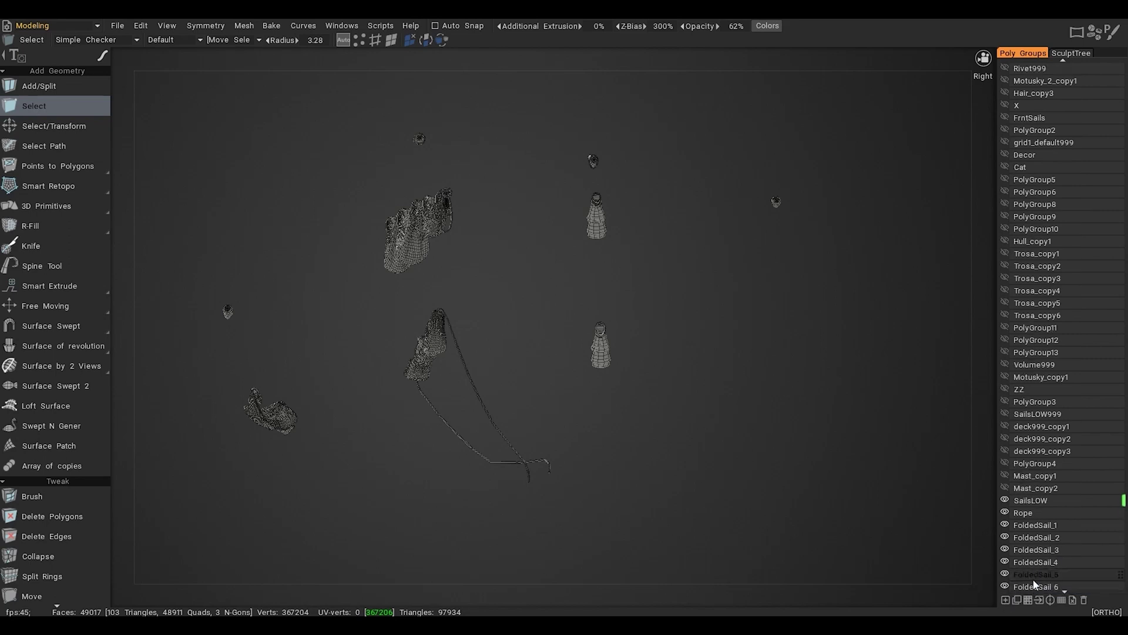
double_click(1033, 588)
key("ctrl+v")
left_click(1005, 600)
double_click(1035, 587)
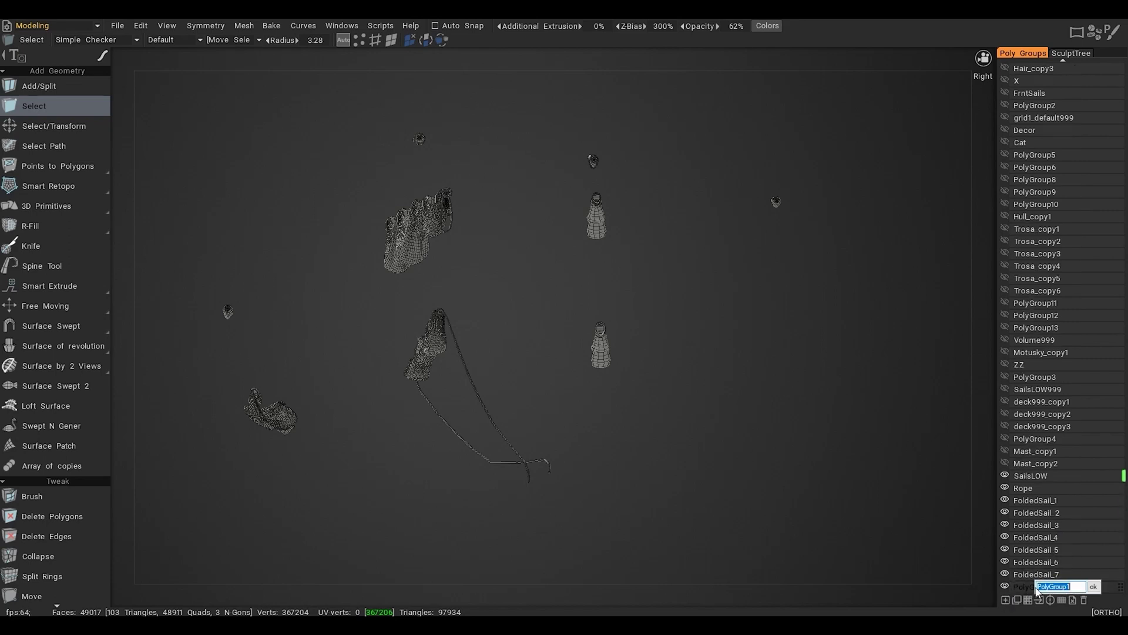
left_click(1093, 589)
Add a poly group named FoldedSail_9 at the end of the list and make FoldedSail_1 the current group
left_click(1005, 600)
double_click(1037, 589)
type("FoldedSail_")
type("9")
key("Return")
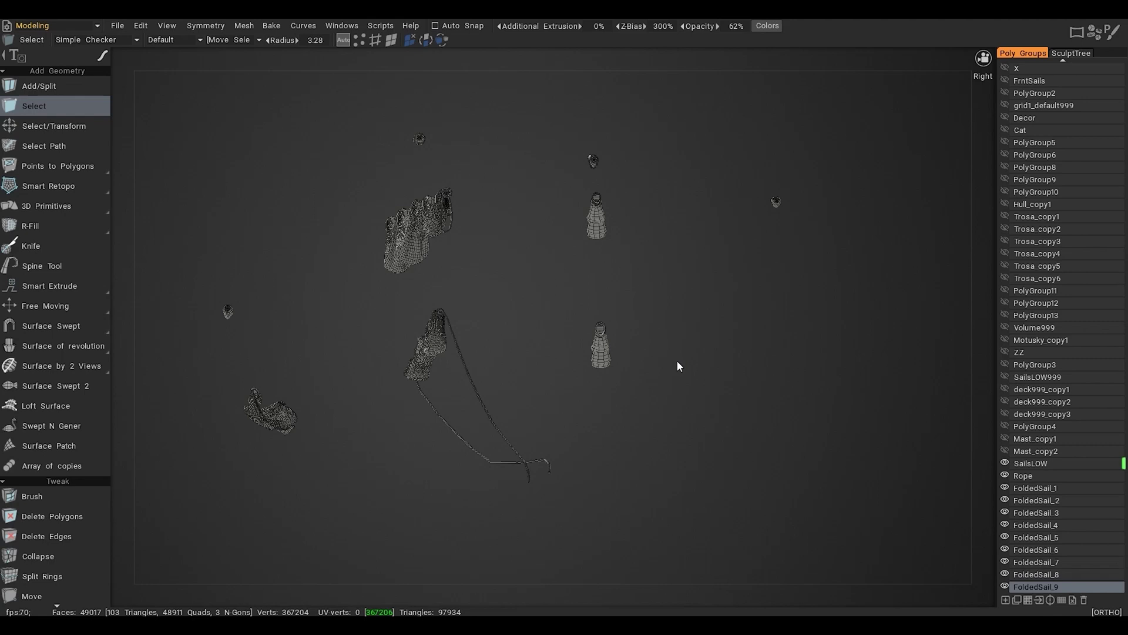
left_click(1035, 488)
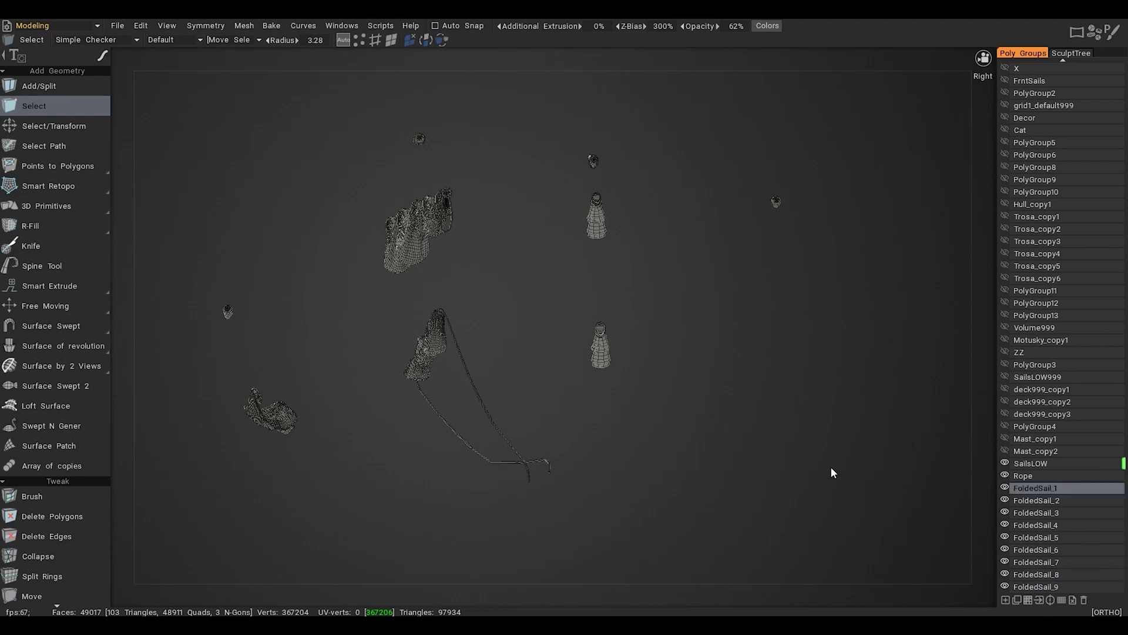
Set the Select tool to pick faces, with the folded sails viewed at an angle
left_click(1026, 513)
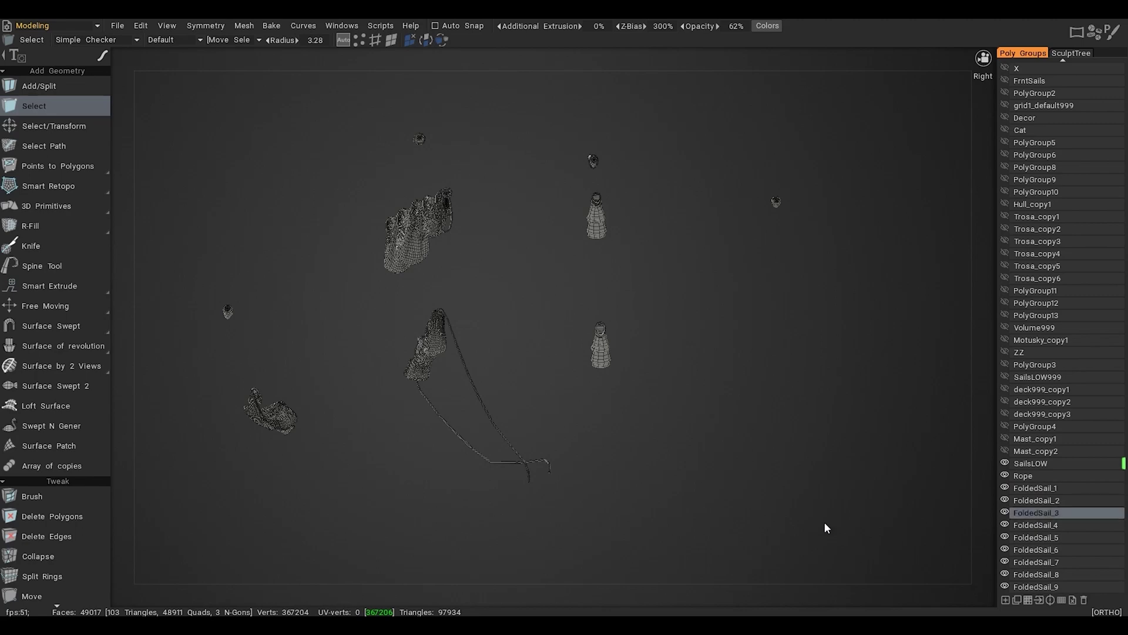
left_click_drag(714, 470, 689, 447, "alt")
key("space")
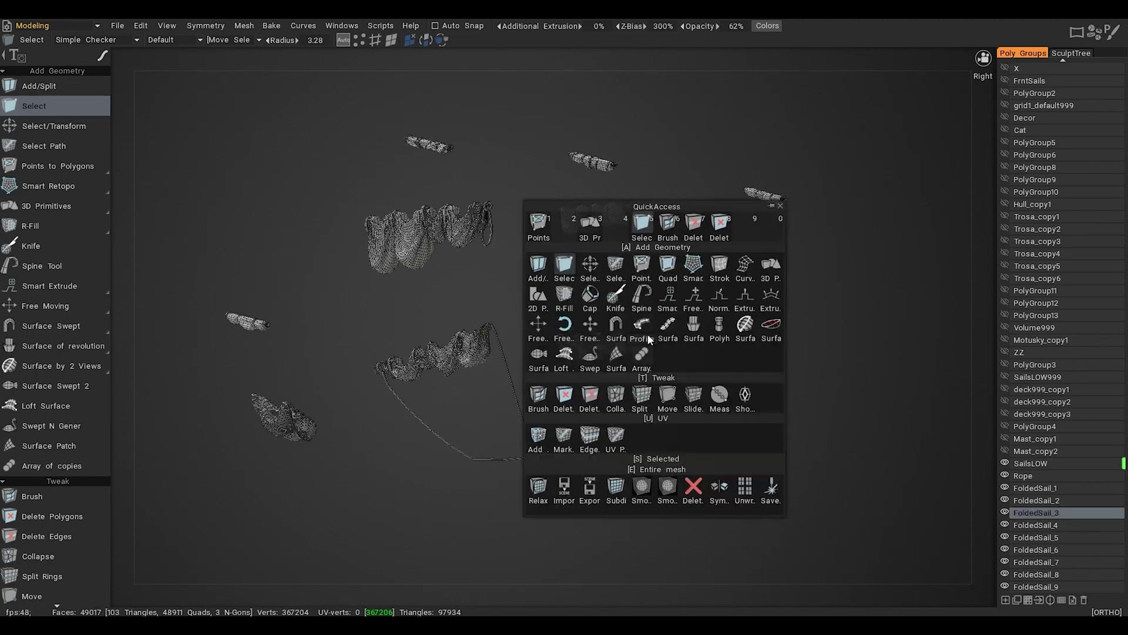
left_click(633, 229)
left_click(392, 40)
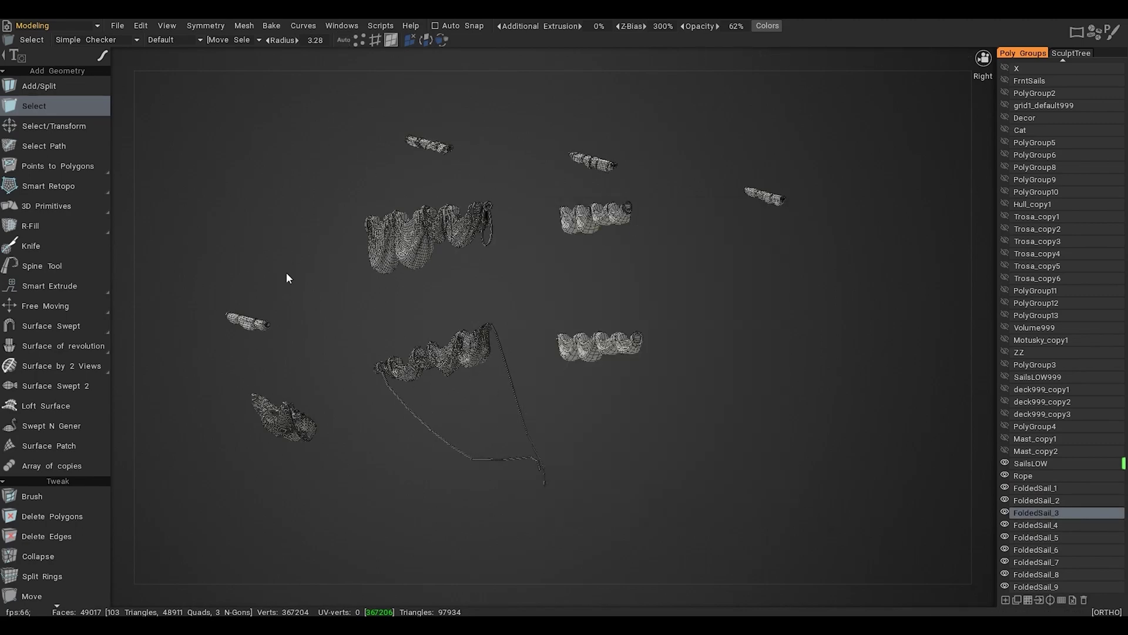
Select all faces of the small sail above the triangular sail, move them to FoldedSail_1 and hide that group
left_click(251, 322)
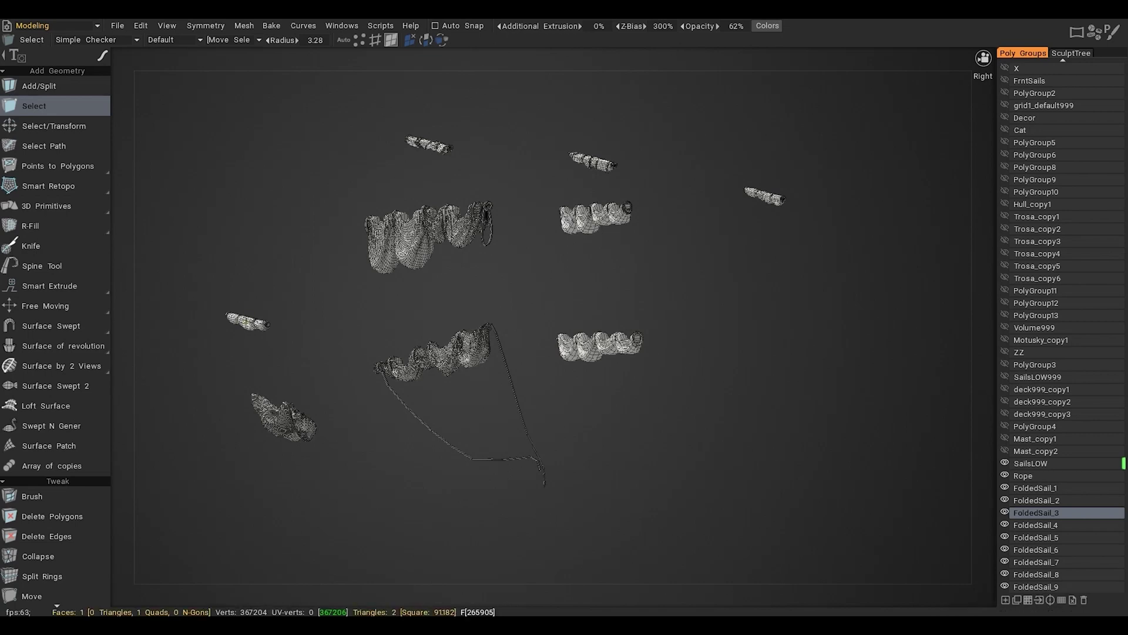
left_click(1038, 492)
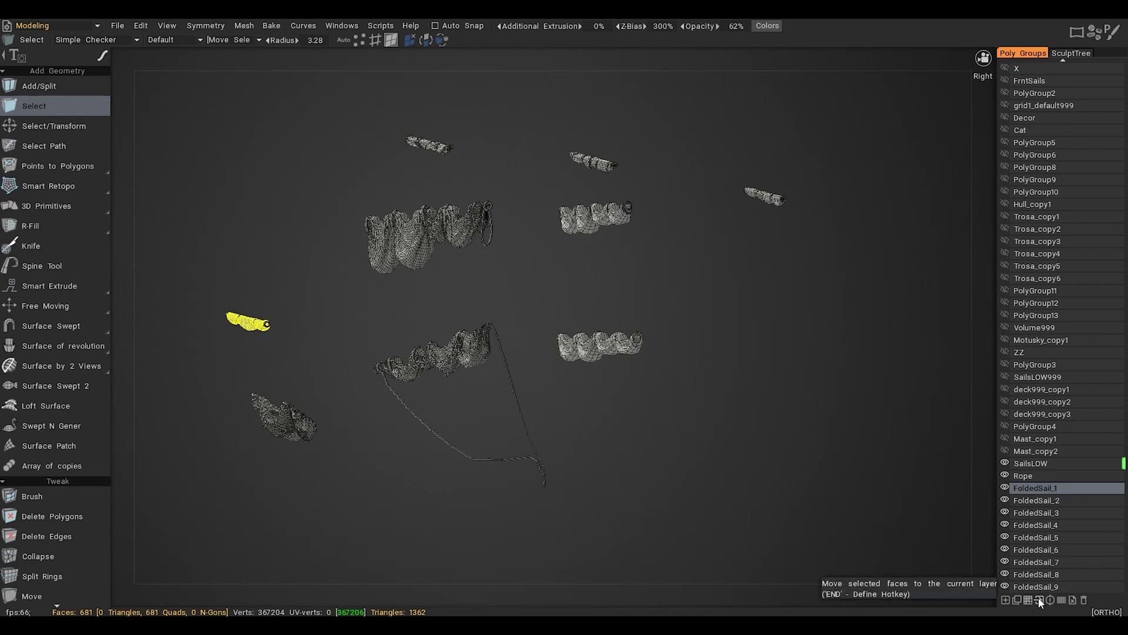
left_click(1005, 489)
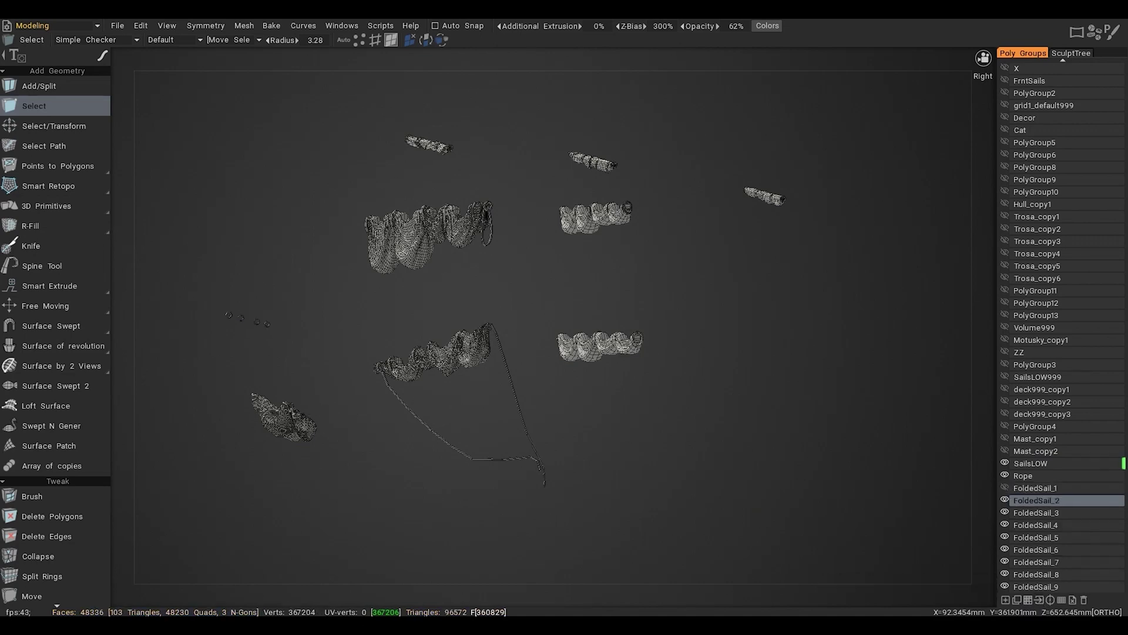
Move the faces of the triangular sail to FoldedSail_2 and hide that group
left_click(281, 415)
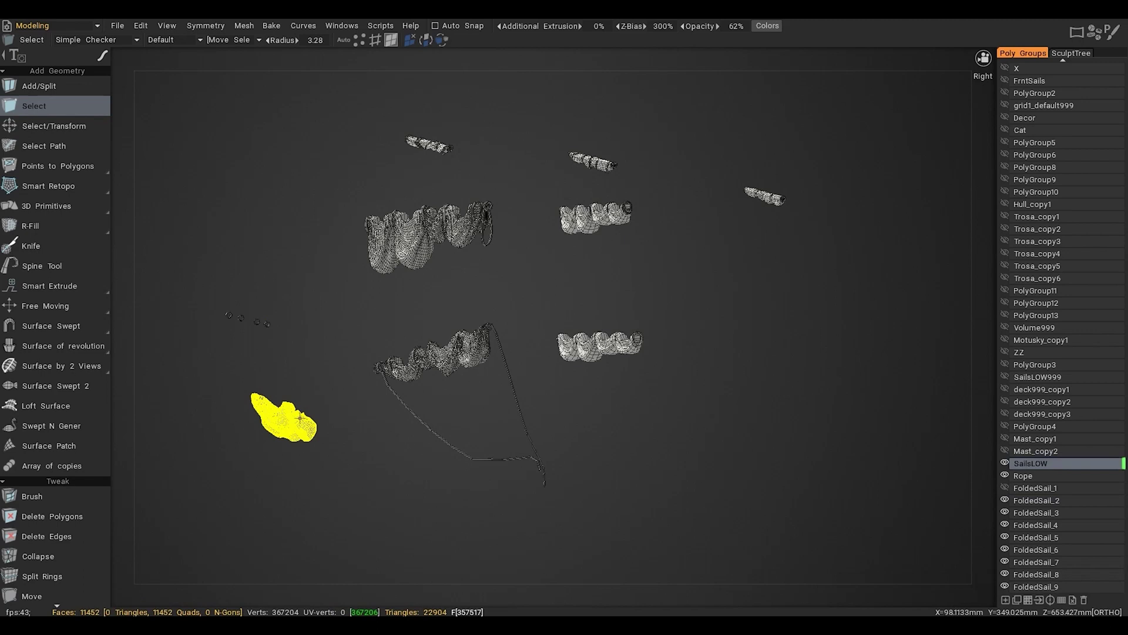
left_click(1032, 501)
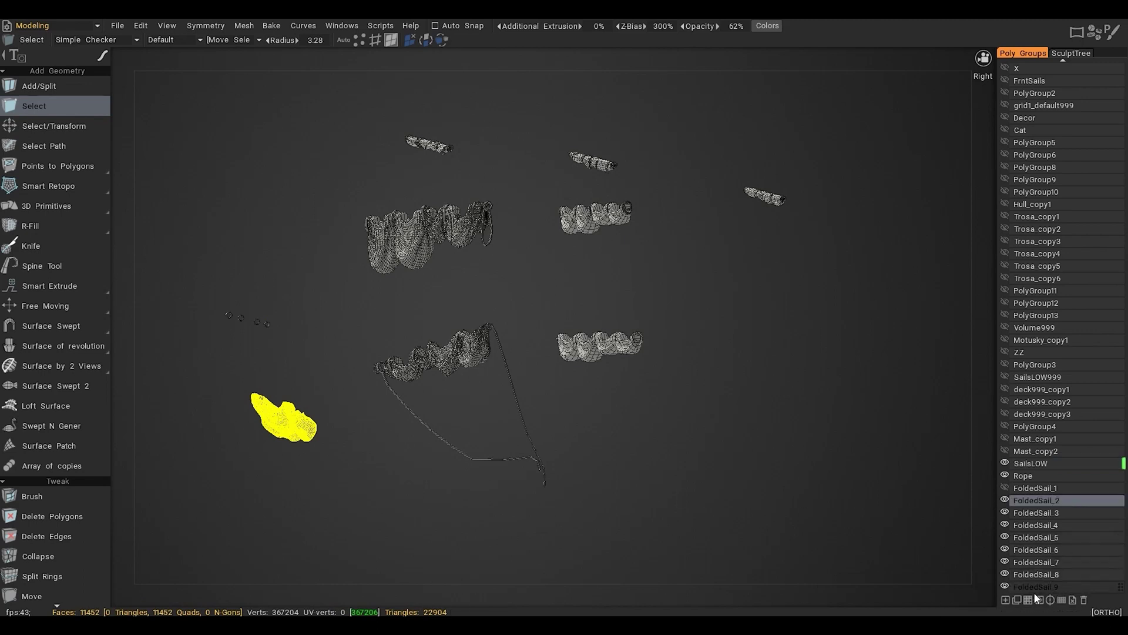
left_click(1005, 500)
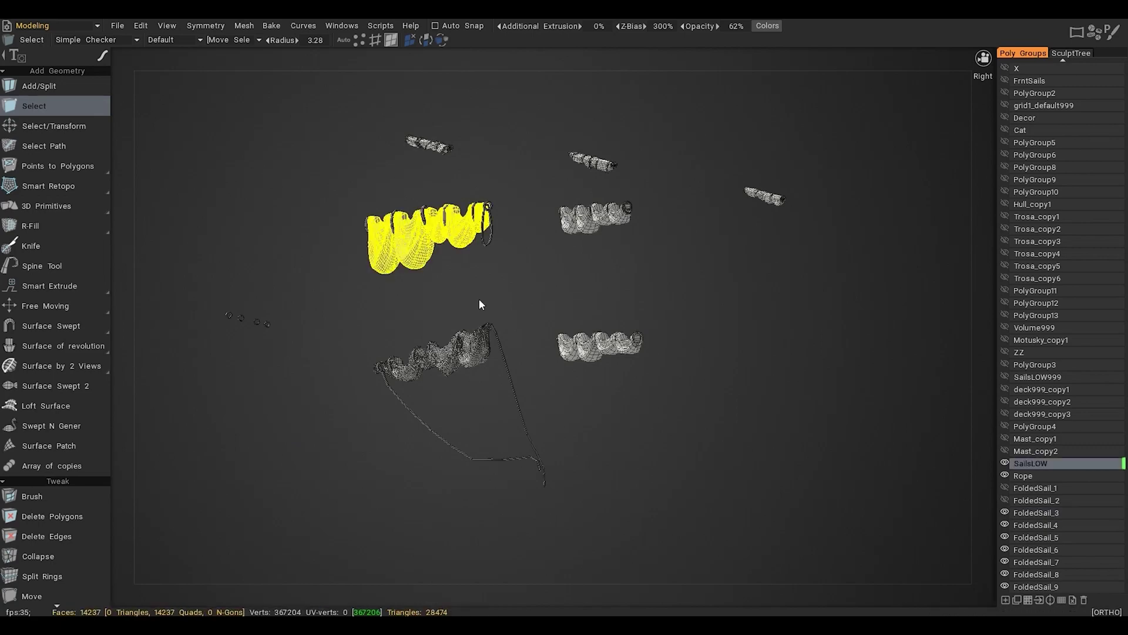
Move the small sail above the largest sail to FoldedSail_3, and the largest sail to FoldedSail_4
left_click_drag(479, 301, 504, 326)
double_click(429, 146)
left_click(1042, 513)
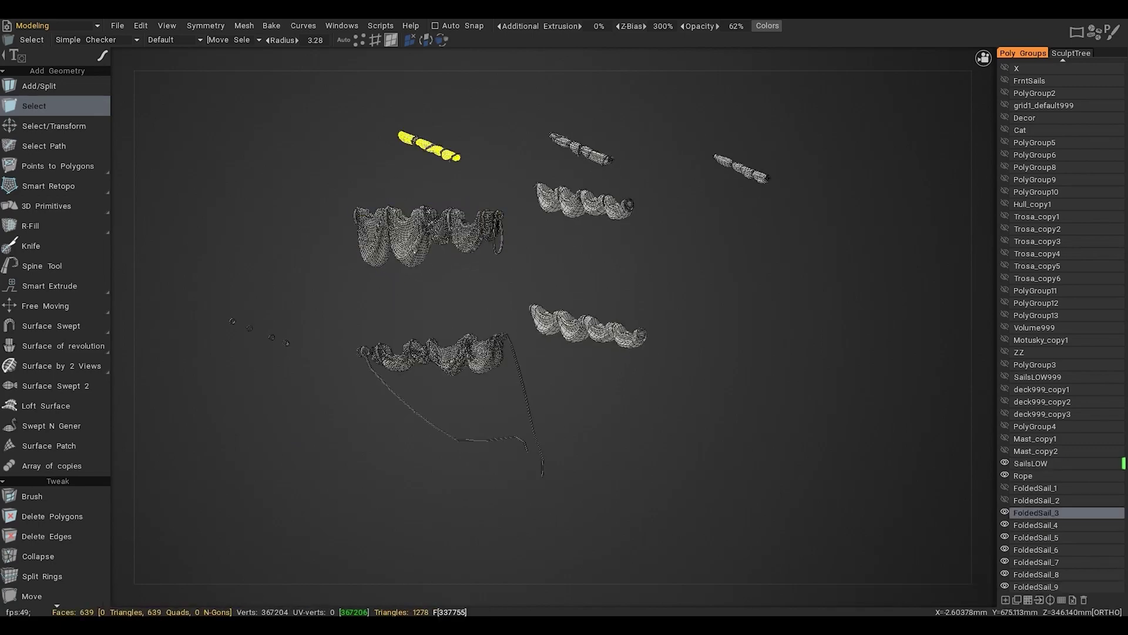
left_click(1034, 525)
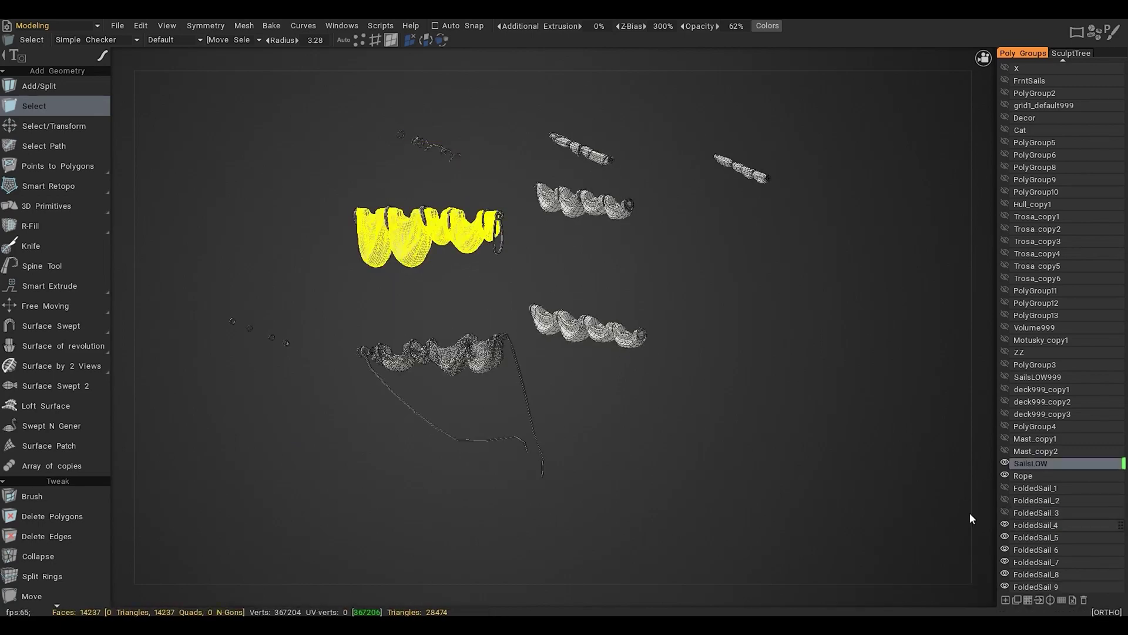
left_click(1040, 600)
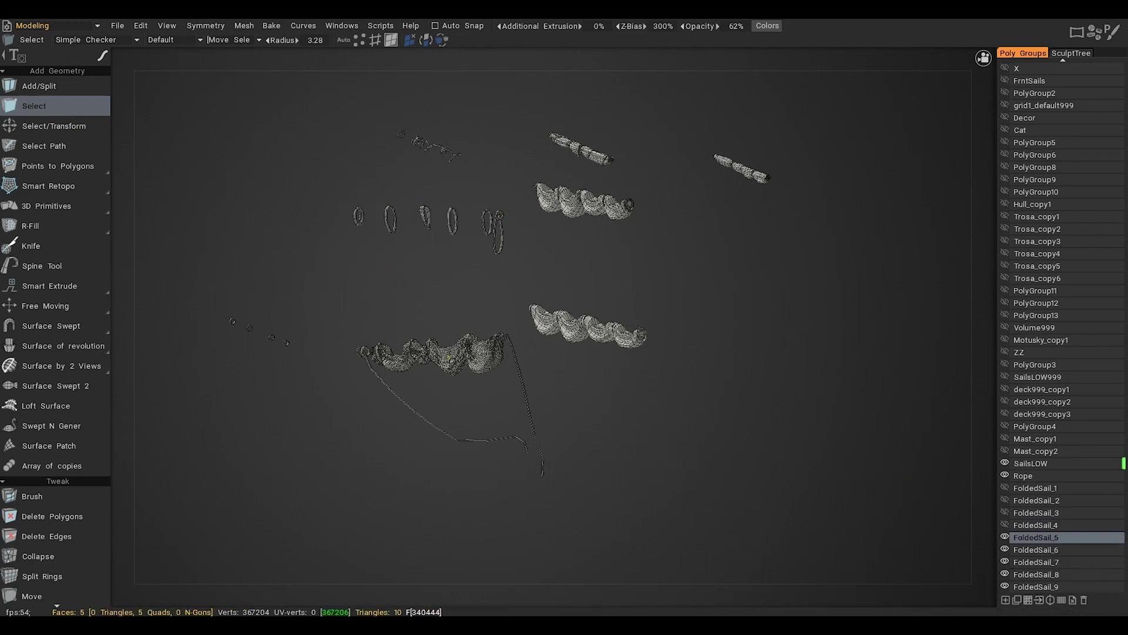
Move the large sail with the hanging ropes to FoldedSail_5 and hide that group
left_click(1034, 537)
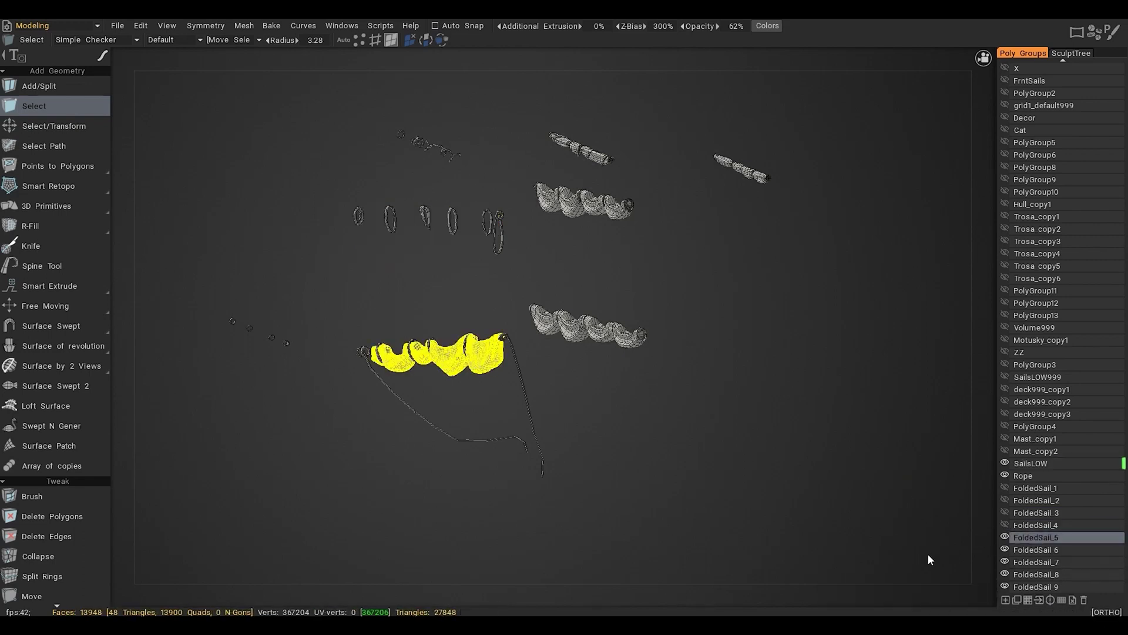
left_click(1041, 601)
left_click(1005, 537)
Select the small topmost sail of the middle column and move its faces to FoldedSail_6
double_click(581, 150)
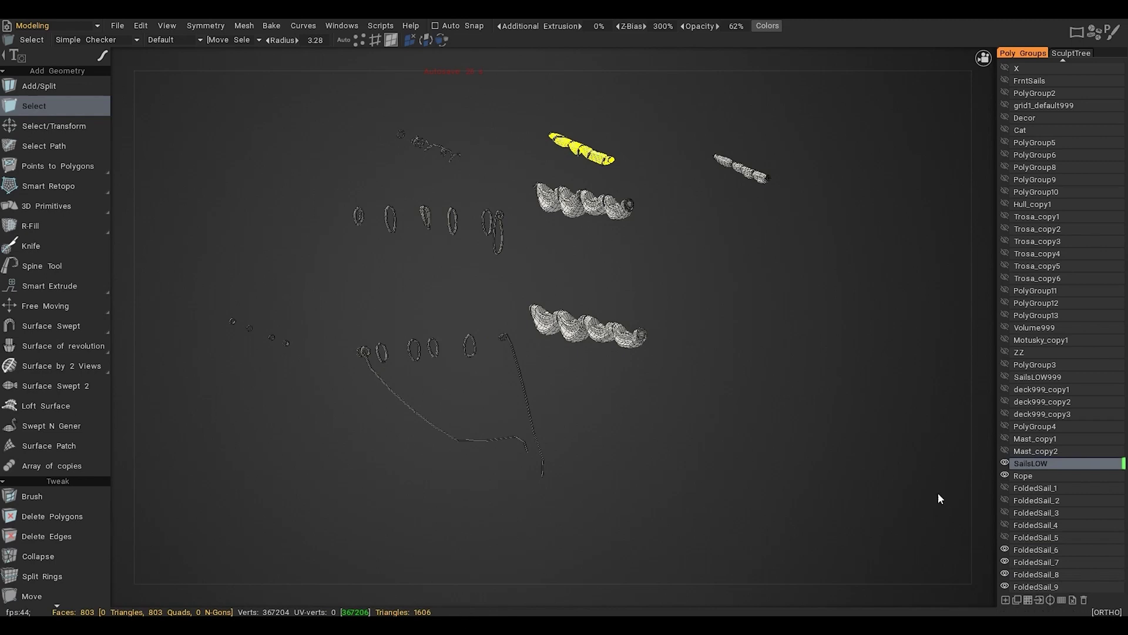
left_click(1039, 551)
left_click(1039, 600)
Move the upper of the two remaining middle sails to FoldedSail_7, and hide FoldedSail_6 and FoldedSail_7
double_click(588, 204)
left_click(1037, 550)
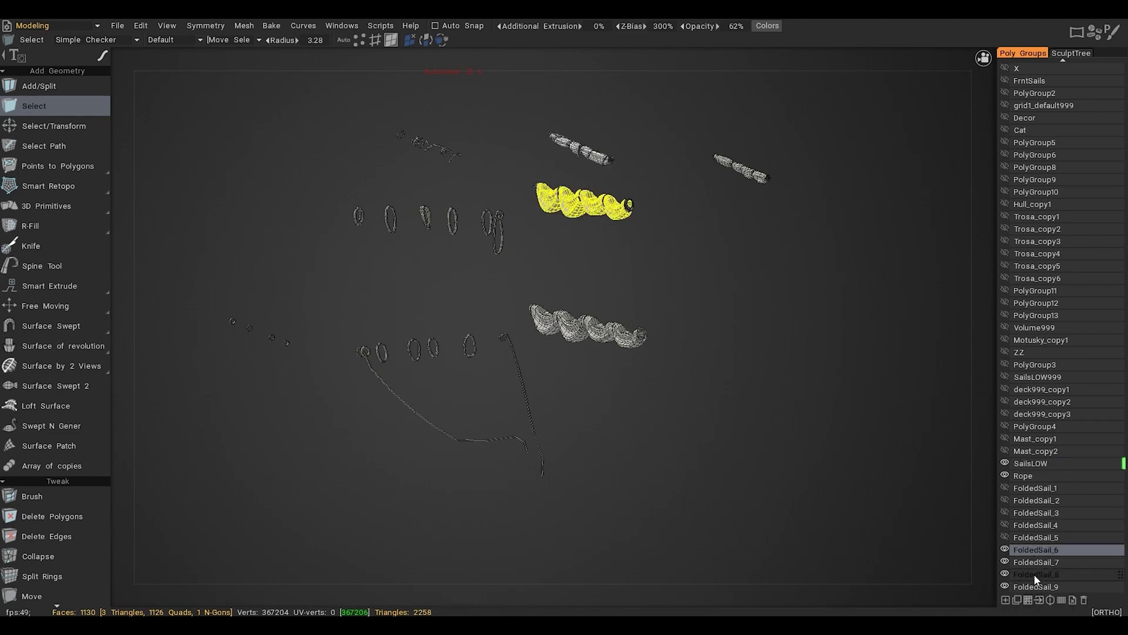
left_click(1040, 600)
left_click(1005, 549)
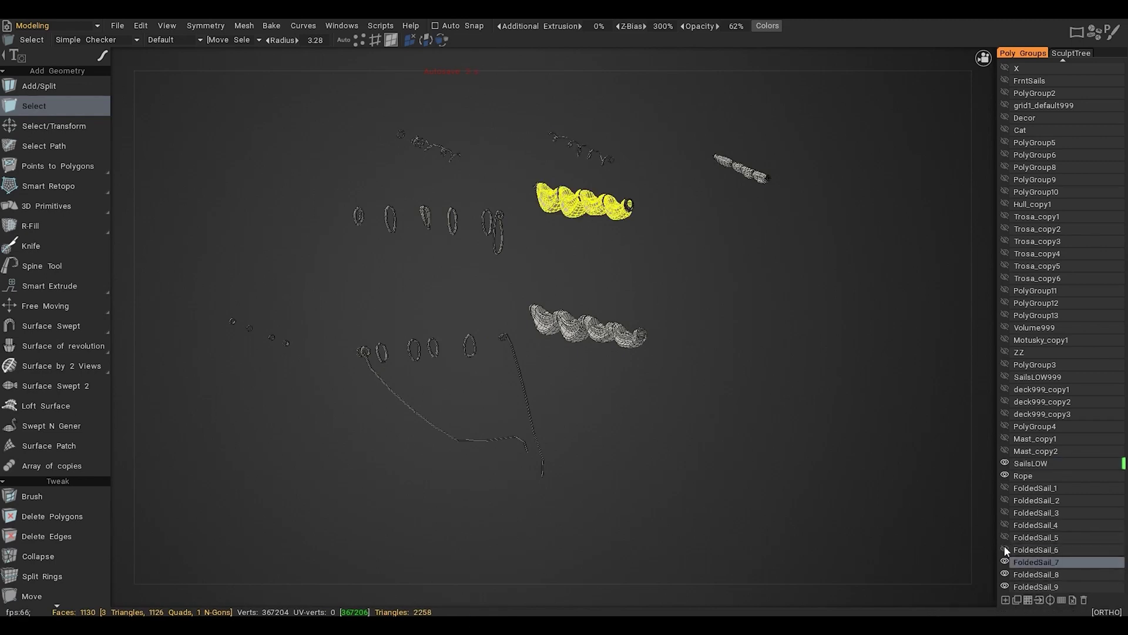
left_click(1037, 600)
left_click(1005, 562)
Select the lowest middle sail, move its faces to FoldedSail_8 and hide that group
double_click(595, 341)
left_click(1028, 574)
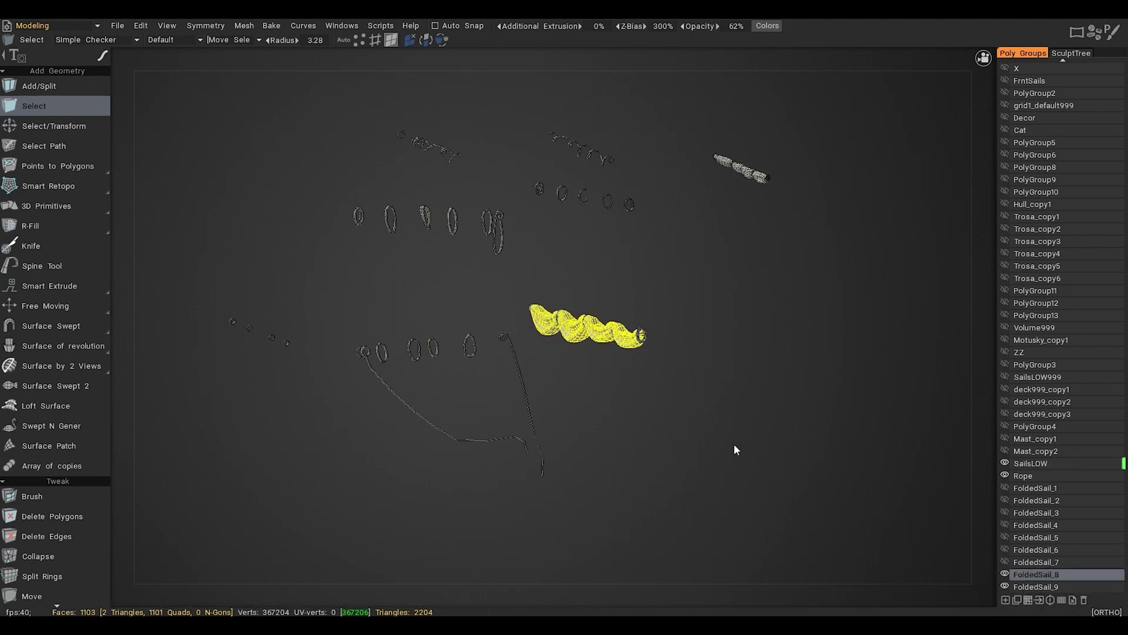
left_click(1038, 599)
left_click(1004, 574)
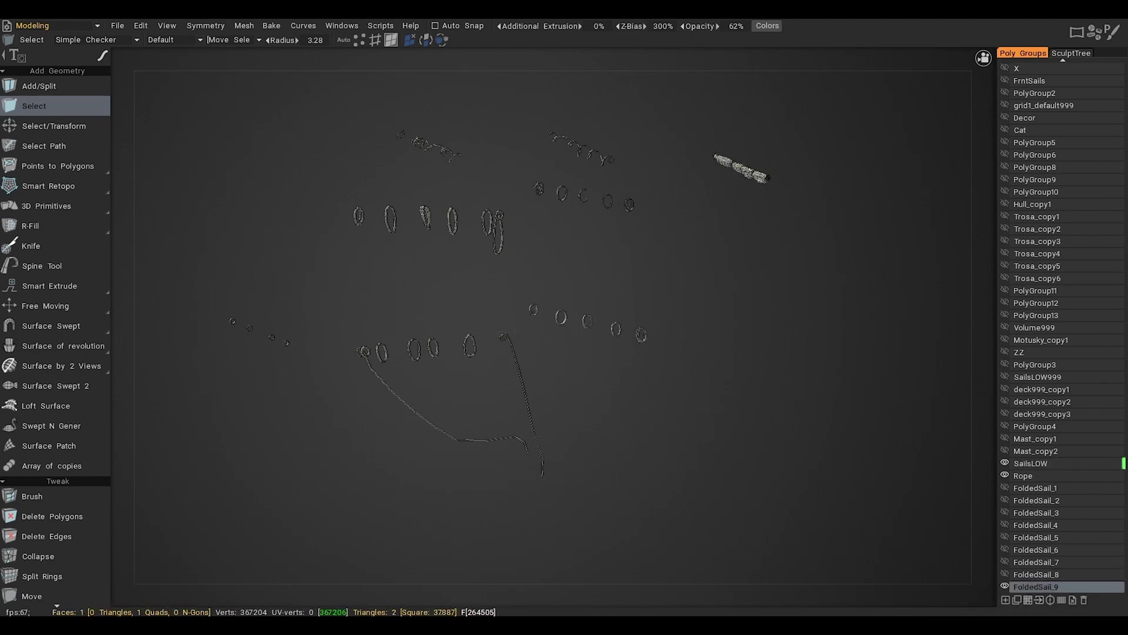
Move the last remaining sail from SailsLOW to FoldedSail_9 and hide that group
left_click(748, 171)
left_click(1034, 463)
left_click(1038, 585)
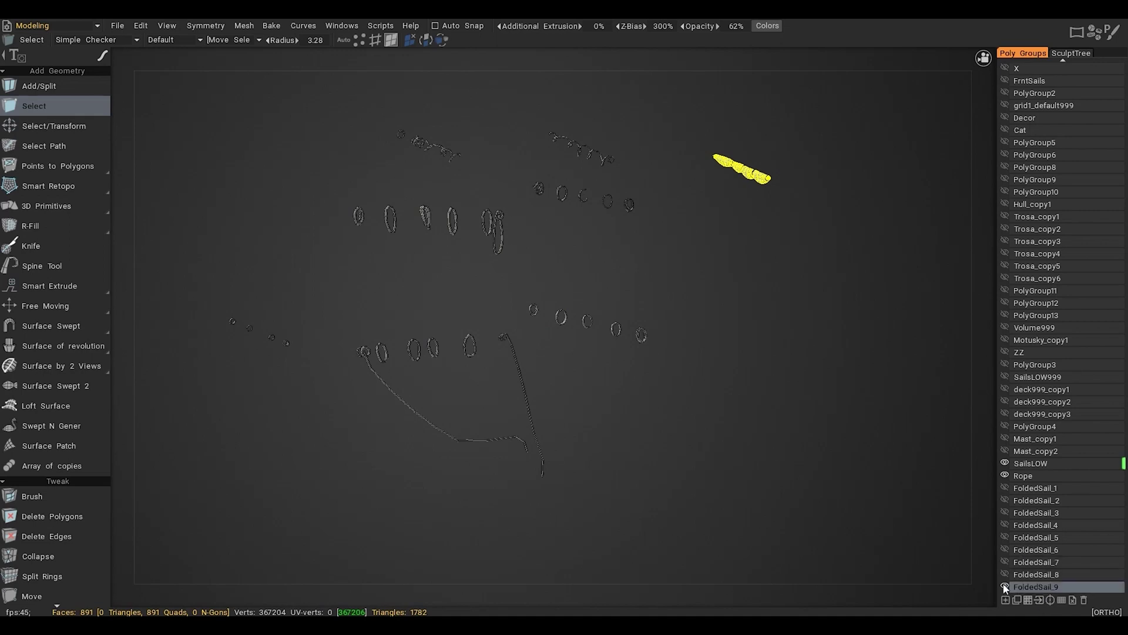
Rename the Rope poly group as TwistedRope_1 and move it below FoldedSail_9
left_click(1025, 475)
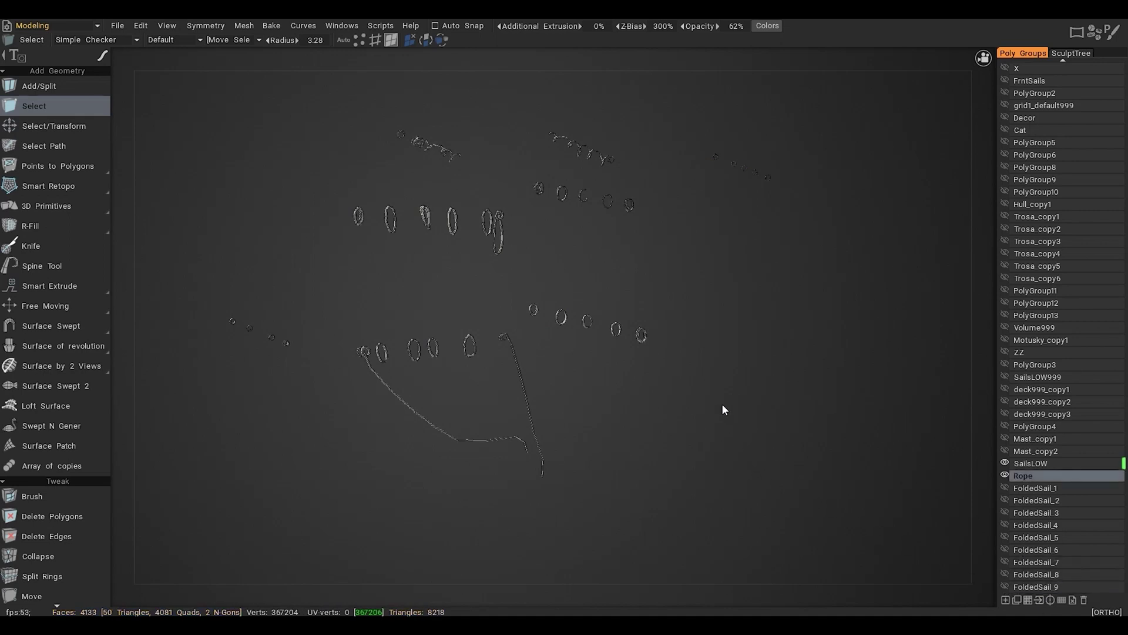
double_click(1036, 476)
key("Return")
left_click_drag(675, 441, 664, 488, "alt")
left_click_drag(1043, 478, 1048, 590)
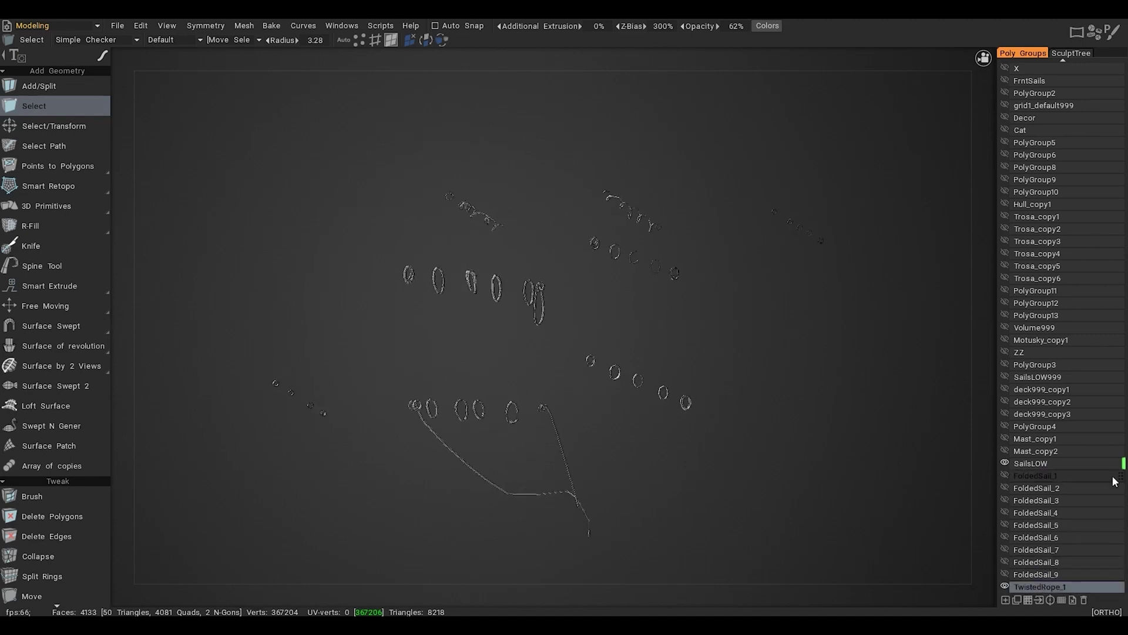
Add a poly group below TwistedRope_1 and name it TwistedRope_2
left_click(1007, 600)
double_click(1064, 586)
type("TwistedRope_1")
key("BackSpace")
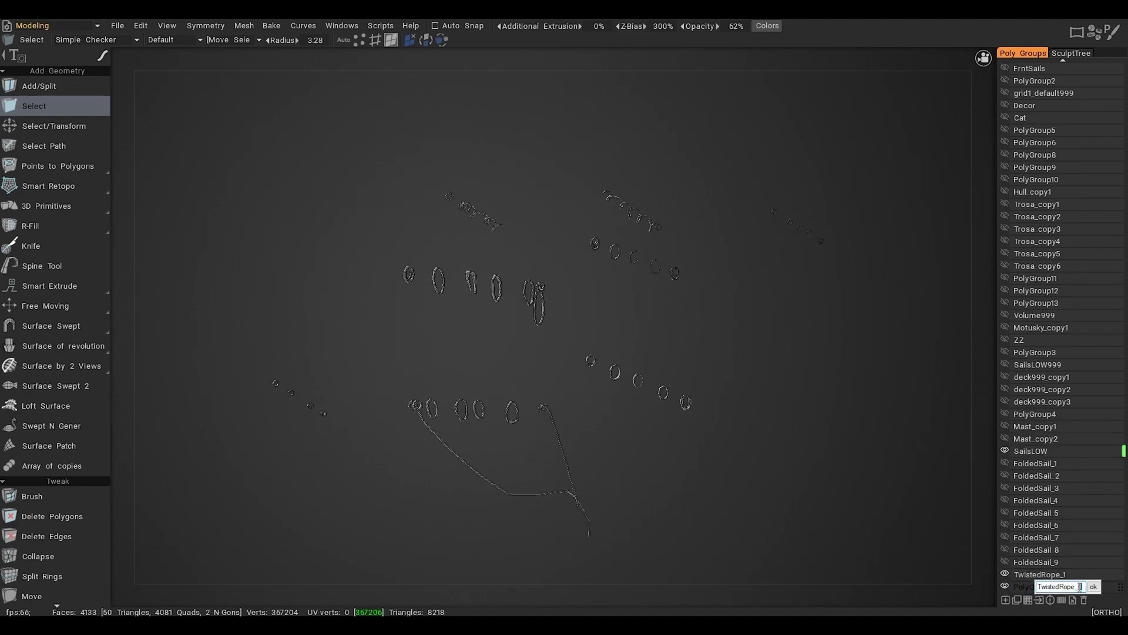
type("2")
key("Return")
Add a poly group below TwistedRope_2 and name it TwistedRope_3
left_click(1007, 601)
double_click(1068, 587)
type("TwistedRope_1")
type("3")
left_click(1093, 587)
Add five more poly groups below TwistedRope_3, named TwistedRope_4 through TwistedRope_8
left_click(1005, 600)
double_click(1059, 586)
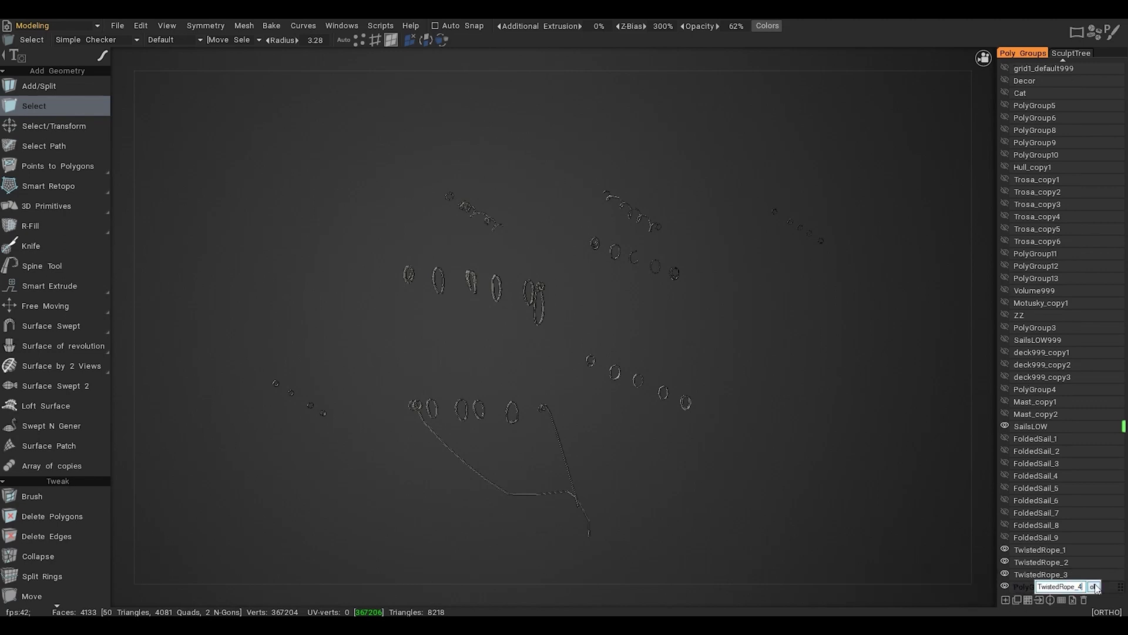
left_click(1006, 600)
double_click(1060, 587)
left_click(1006, 600)
double_click(1061, 587)
type("TwistedRope_1")
left_click(1006, 600)
double_click(1065, 587)
left_click(1008, 600)
Add a poly group at the end of the list and name it TwistedRope_9
left_click(1008, 601)
double_click(1062, 586)
type("TwistedRope_1")
left_click_drag(1077, 587, 1086, 592)
type("9")
key("Return")
Switch to rectangular selection and assign the four small outer rope loops to TwistedRope_1
left_click(1041, 489)
middle_click_drag(253, 368, 492, 360)
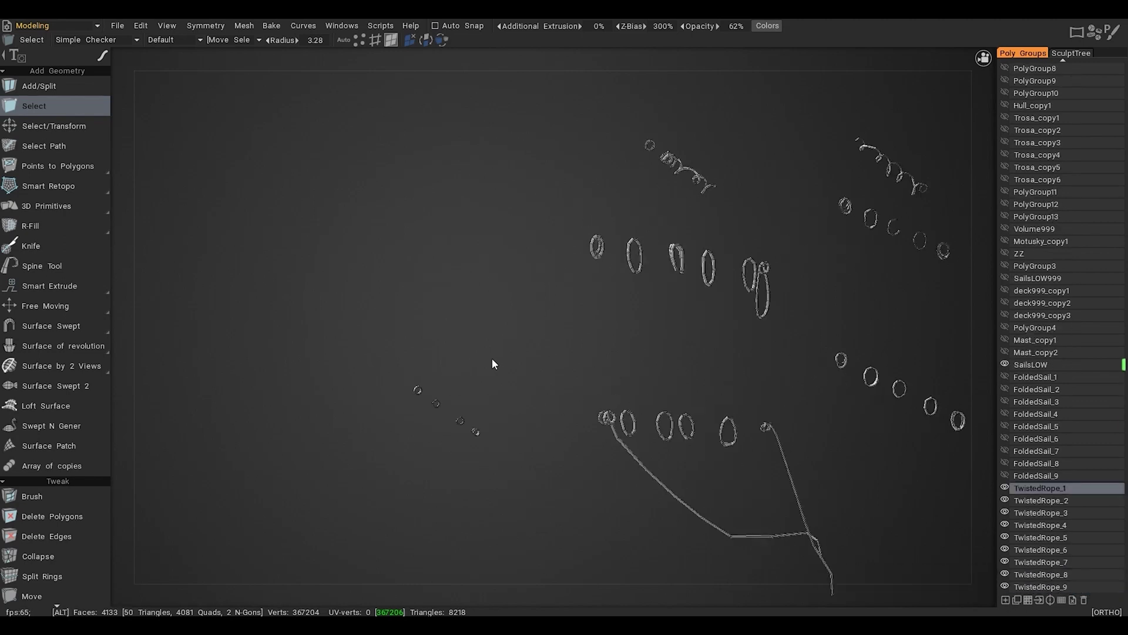
key("e")
left_click(580, 364)
left_click_drag(399, 370, 485, 437)
left_click(1030, 599)
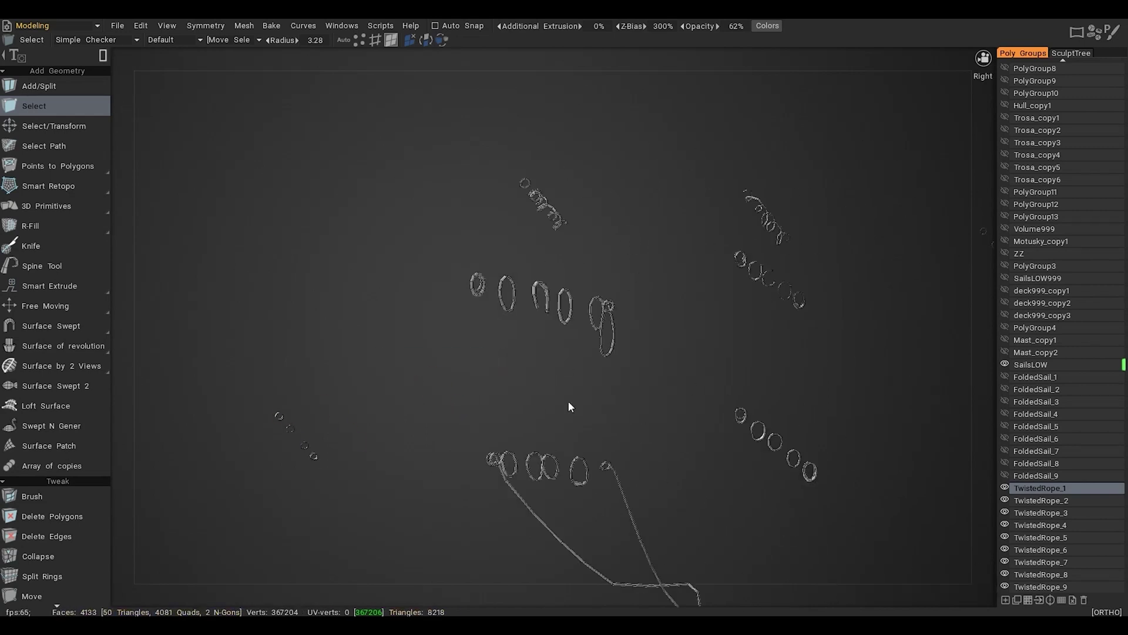
Move the small upper rope loops to TwistedRope_2 and box-select the large loops below them for TwistedRope_3
left_click(1041, 500)
left_click_drag(522, 198, 580, 251)
left_click(1031, 598)
left_click(1041, 513)
left_click_drag(476, 284, 626, 367)
Box-select the lower loops together with the long hanging ropes and move them to TwistedRope_4
middle_click_drag(517, 435, 459, 344)
left_click_drag(441, 334, 640, 529)
left_click(1041, 525)
left_click(1030, 599)
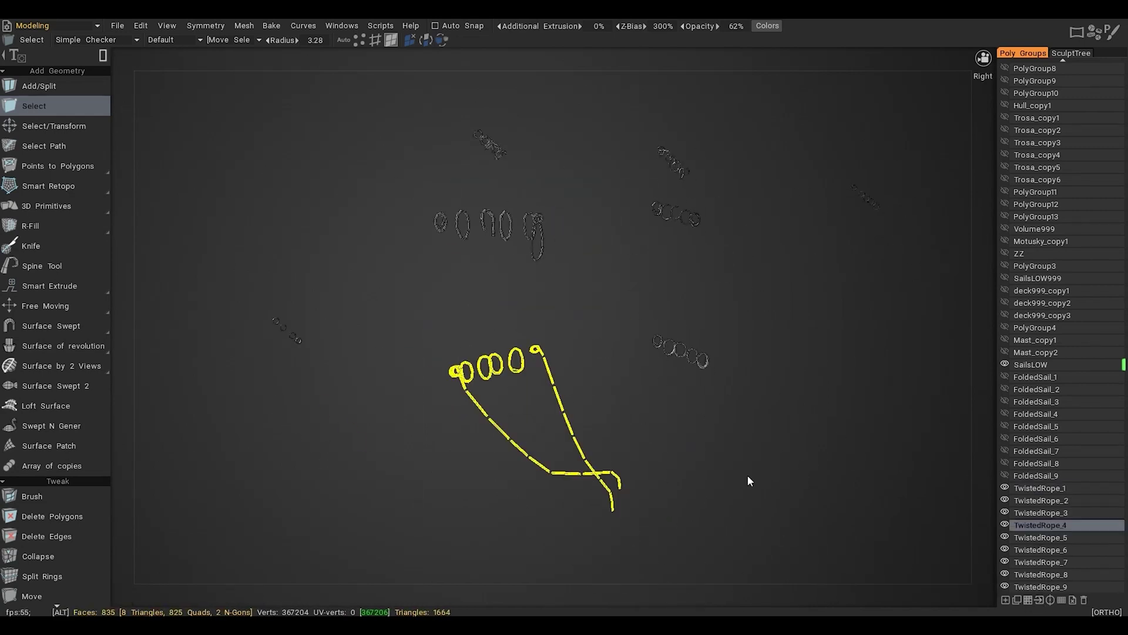
Move the topmost rope loops of the next column to TwistedRope_5, and hide TwistedRope_2 through TwistedRope_5
left_click_drag(511, 144, 633, 240)
left_click(1026, 539)
left_click(1029, 599)
left_click(1005, 537)
left_click(1004, 524)
left_click(1004, 513)
left_click(1004, 500)
Assign the upper of the two remaining middle loop sets to TwistedRope_6 and the lower one to TwistedRope_7
left_click_drag(491, 171, 576, 232)
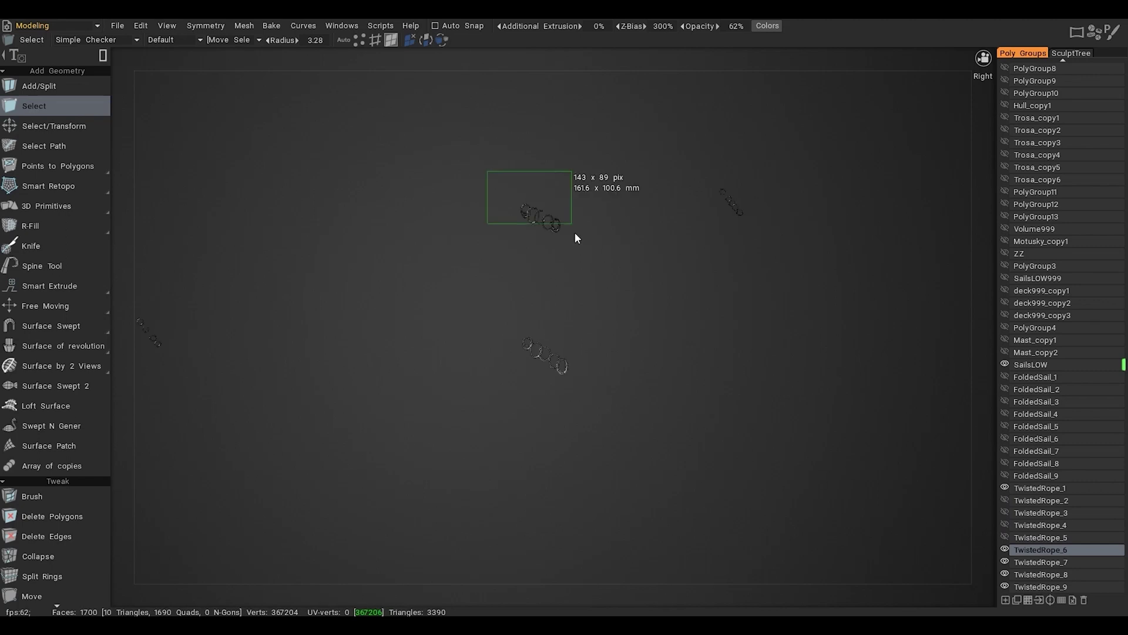
left_click(1041, 550)
left_click_drag(505, 399, 617, 482)
left_click(1041, 562)
Assign the last outer rope loops to TwistedRope_8, make TwistedRope_9 current and hide TwistedRope_6 through TwistedRope_8
left_click_drag(709, 252, 787, 324)
left_click(1041, 574)
left_click(1042, 586)
left_click(1005, 573)
left_click(1005, 562)
left_click(1004, 549)
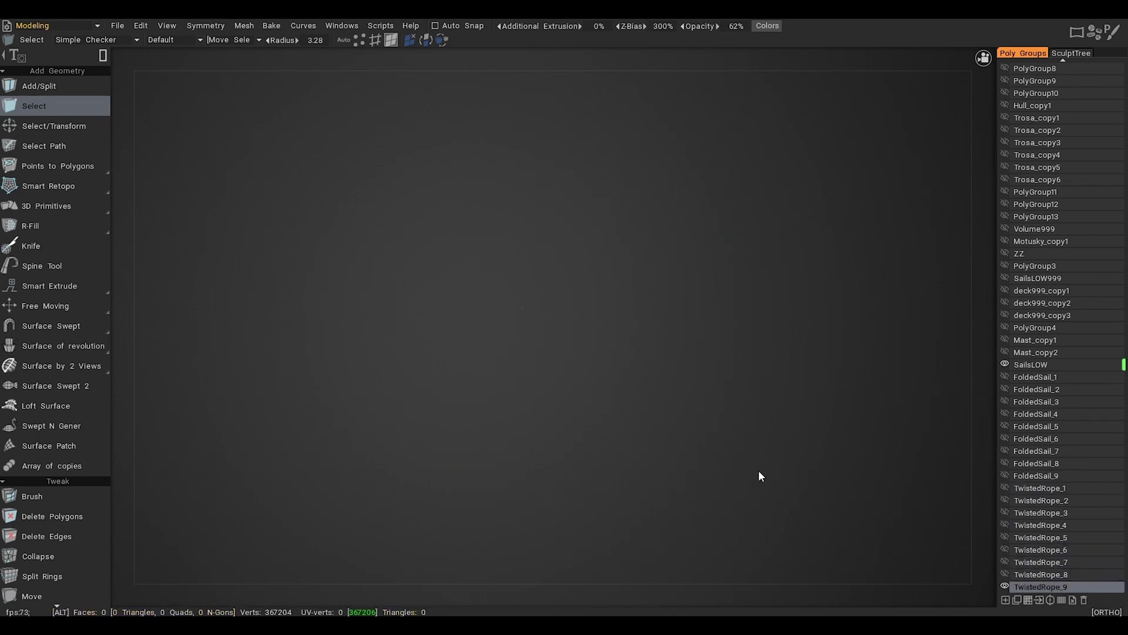
Show all the TwistedRope groups to check the separated ropes
left_click(1004, 500)
left_click(1005, 524)
left_click(1005, 537)
left_click(1005, 550)
left_click(1005, 562)
left_click(1005, 574)
left_click(1005, 585)
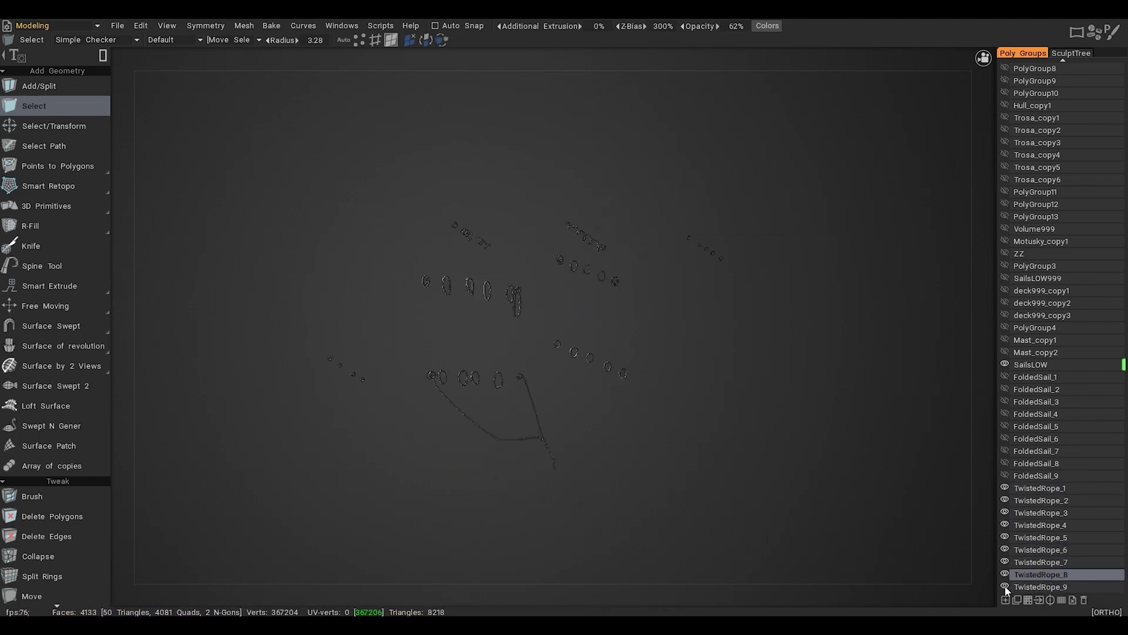
Hide the TwistedRope groups again and show only FoldedSail_1 together with TwistedRope_1
left_click(1005, 573)
left_click(1005, 561)
left_click(1005, 549)
left_click(1005, 537)
left_click(1004, 377)
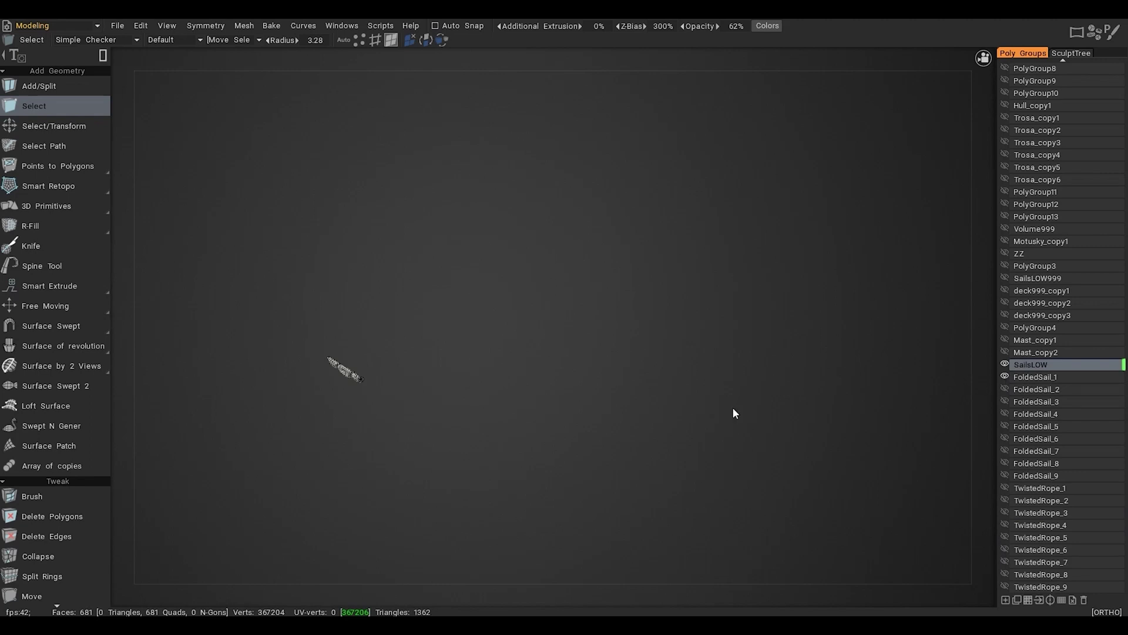
left_click(1006, 486)
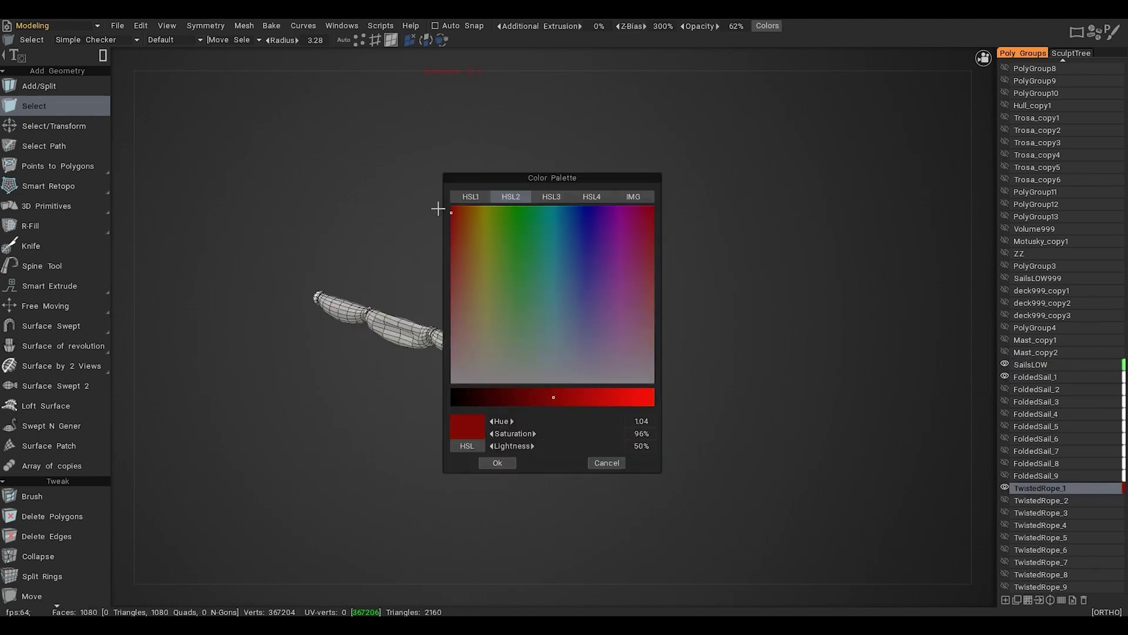
Mark TwistedRope_1 and TwistedRope_2 with a bright green color
left_click_drag(438, 206, 518, 203)
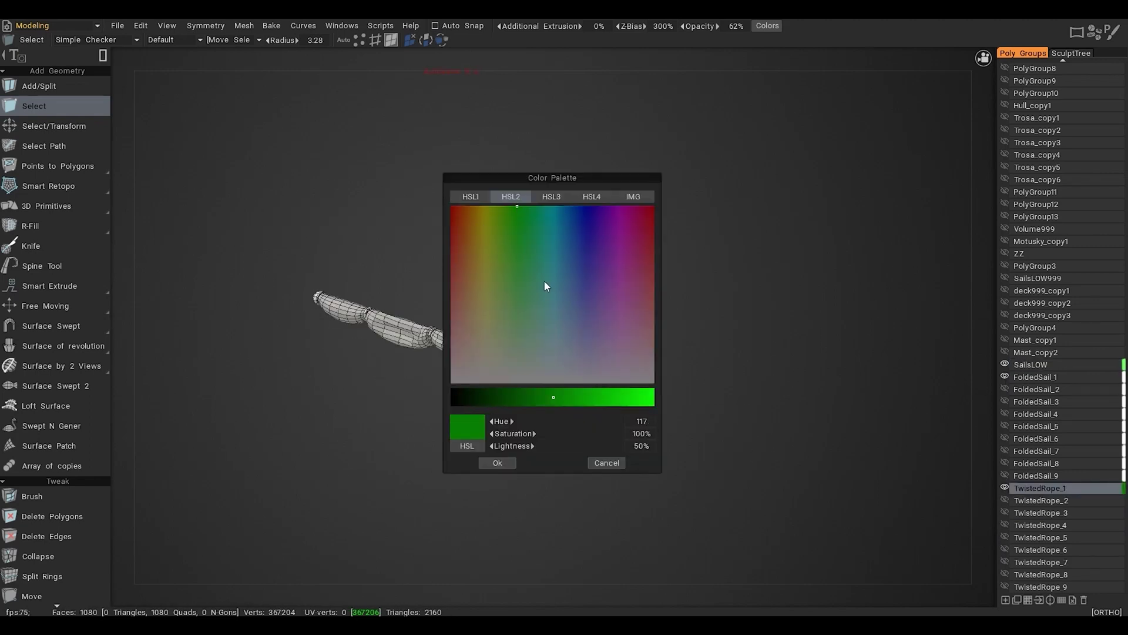
left_click(652, 400)
left_click(494, 463)
left_click(1124, 500)
left_click(517, 206)
left_click(654, 398)
left_click(506, 463)
Mark TwistedRope_3 and TwistedRope_4 with the same bright green color
left_click(1123, 513)
left_click(518, 207)
left_click(654, 398)
left_click(513, 464)
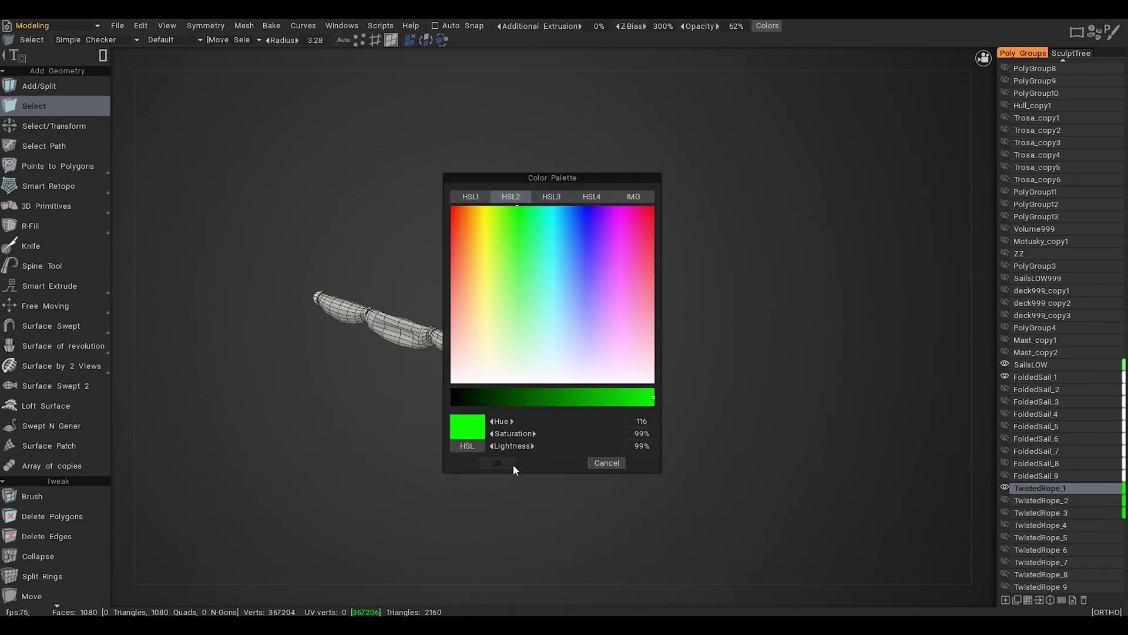
left_click(513, 464)
left_click(1110, 525)
left_click(517, 205)
left_click(653, 397)
left_click(497, 462)
Mark TwistedRope_5 with a bright green color, hue 118 at full lightness
left_click(1116, 537)
left_click(520, 210)
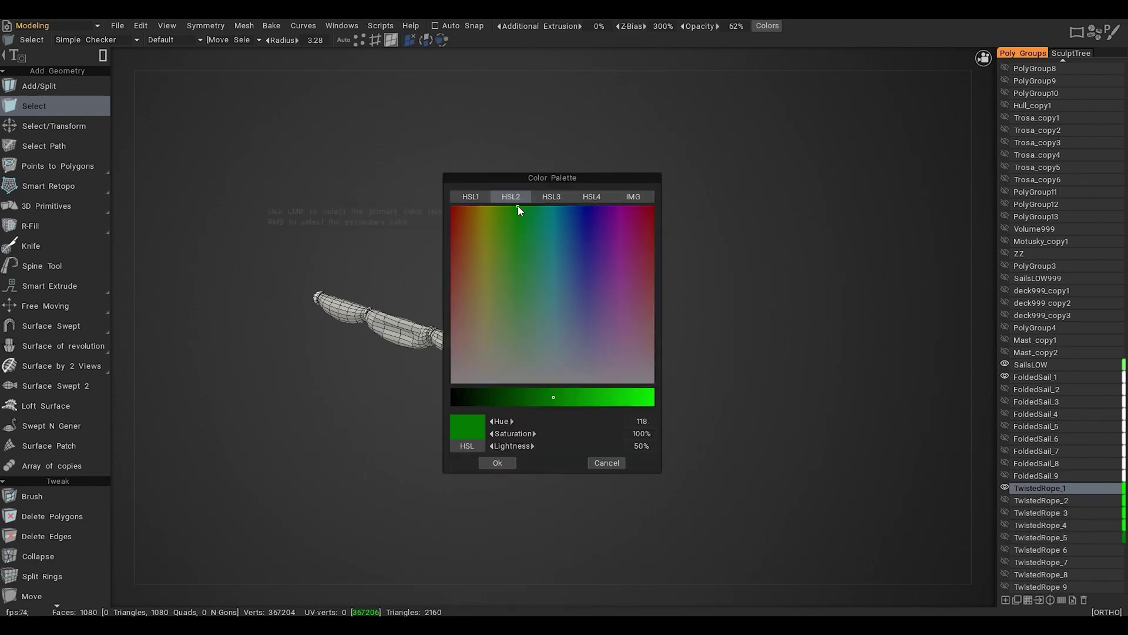
left_click(653, 398)
left_click(509, 460)
Mark TwistedRope_6 and TwistedRope_7 with a bright green color at about full lightness
left_click(1122, 550)
left_click(667, 400)
left_click(521, 207)
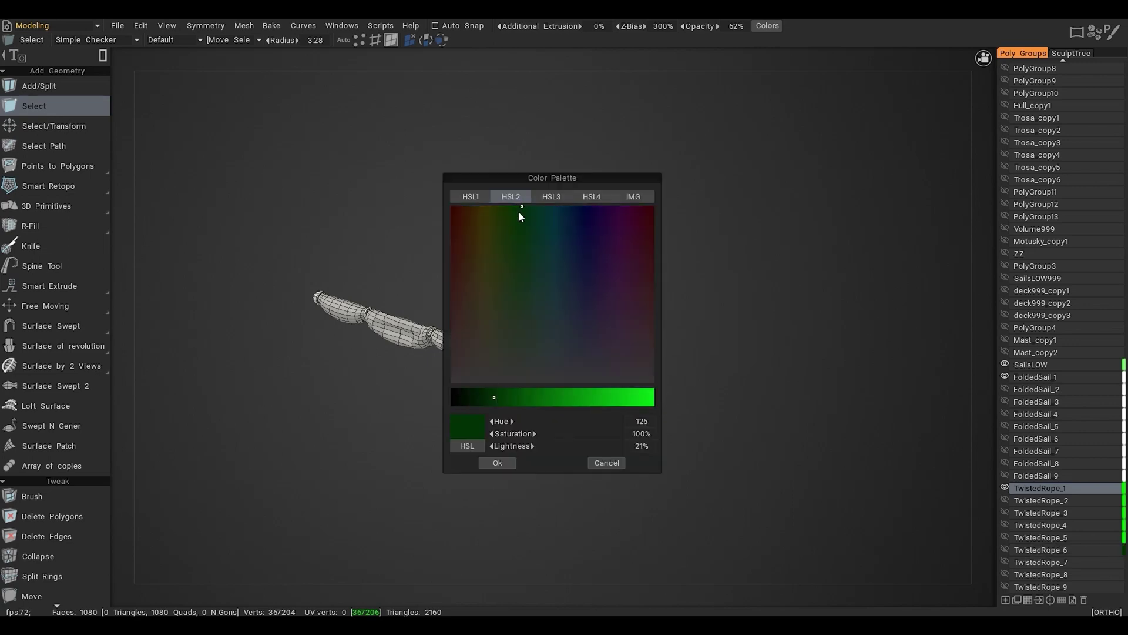
left_click(653, 398)
left_click(497, 462)
left_click(1122, 562)
left_click(516, 208)
left_click(654, 397)
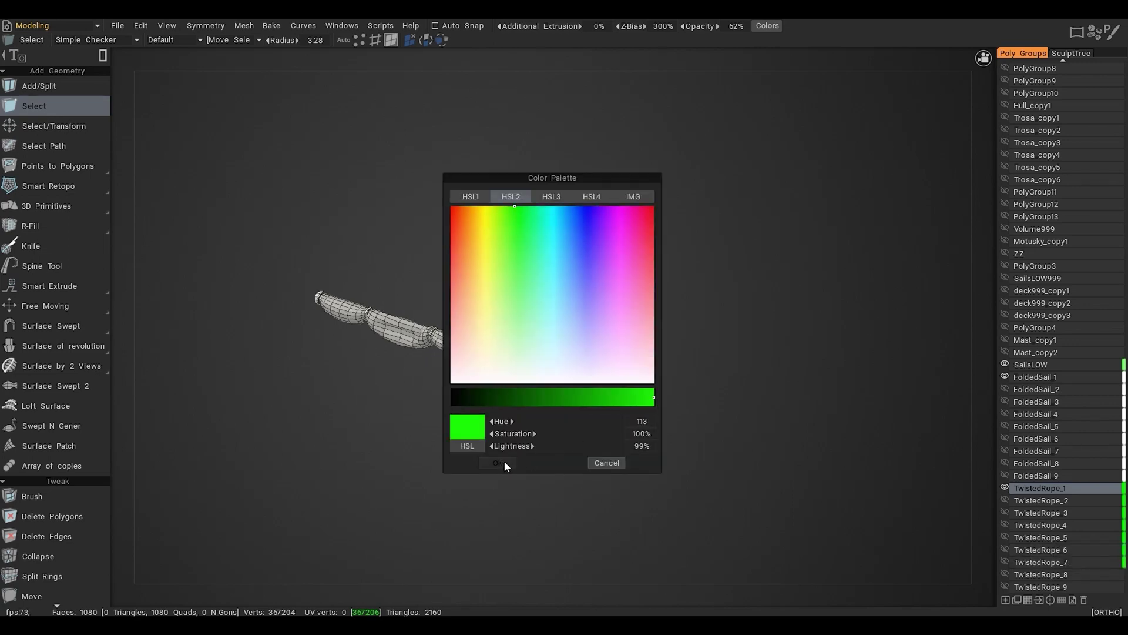
left_click(504, 460)
Mark TwistedRope_8 and TwistedRope_9 with the same bright green color
left_click(1124, 574)
left_click(521, 210)
left_click(653, 397)
left_click(497, 463)
left_click(1124, 587)
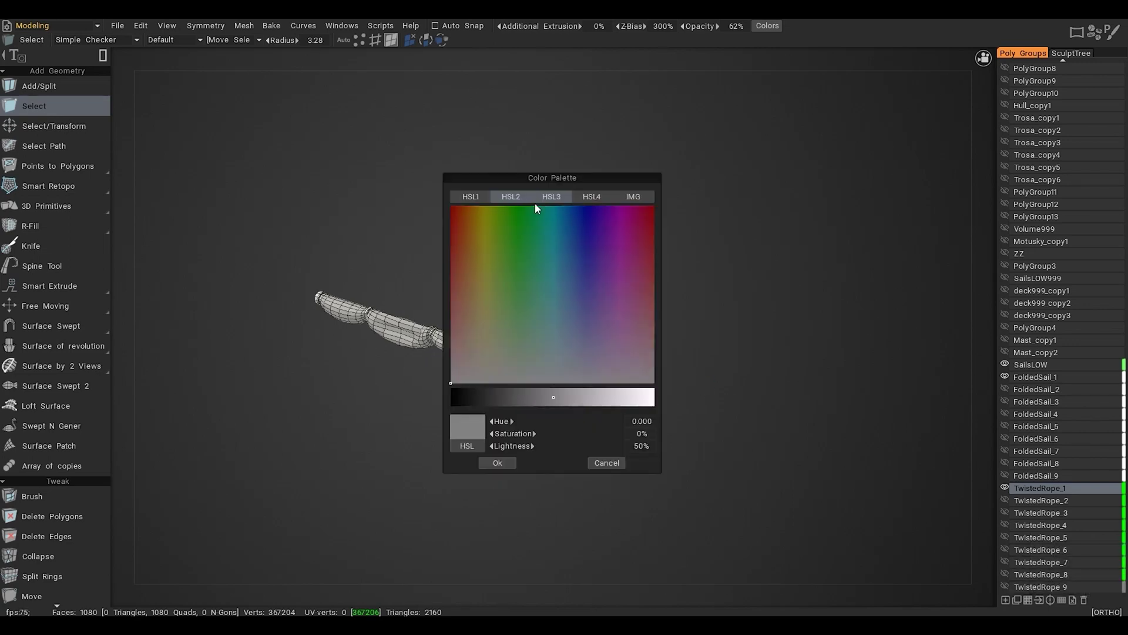
left_click(535, 207)
left_click(619, 397)
left_click(497, 462)
Delete the leftover SailsLOW poly group from the group list
left_click(1044, 366)
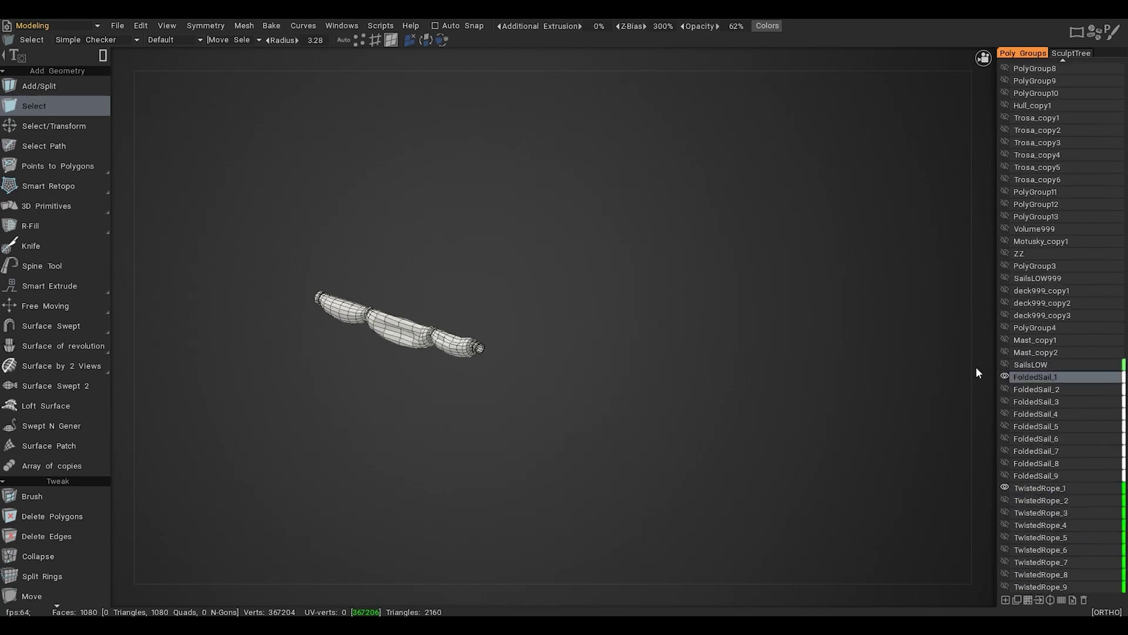
key("Delete")
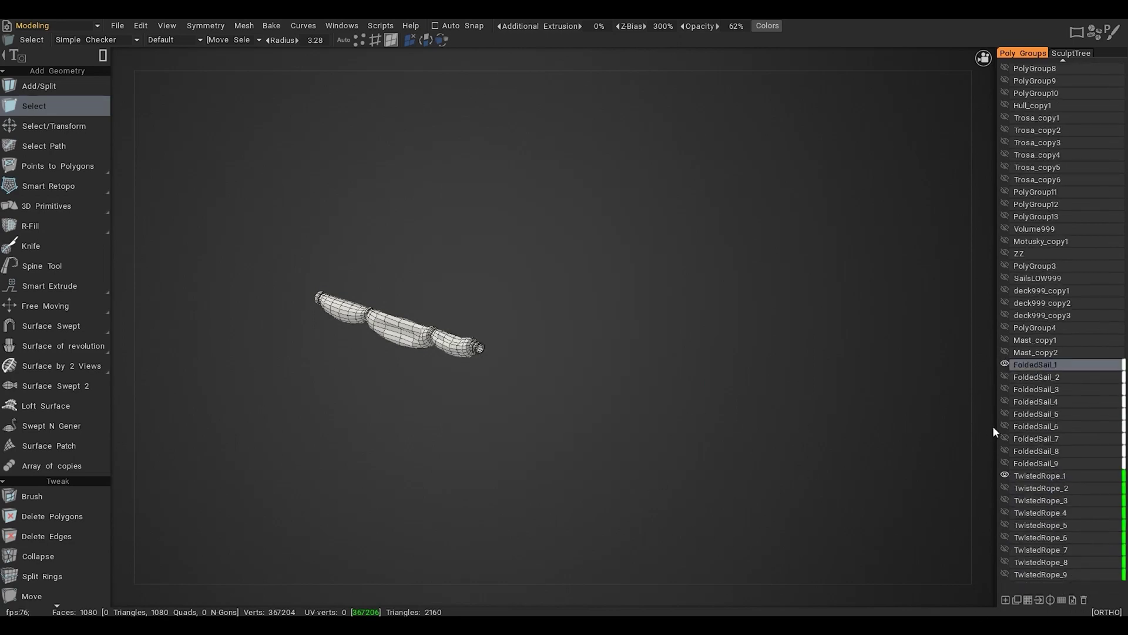
Show FoldedSail_2 and FoldedSail_3 together with TwistedRope_2 to check that sails and ropes match
scroll(993, 428, "down", 5)
middle_click_drag(690, 353, 685, 383)
left_click(1005, 376)
middle_click_drag(635, 464, 686, 382)
scroll(685, 382, "up", 1)
left_click(1005, 499)
left_click(1006, 402)
scroll(788, 418, "down", 1)
middle_click_drag(787, 418, 752, 546)
scroll(710, 443, "up", 4)
middle_click_drag(711, 442, 674, 411)
left_click(1004, 499)
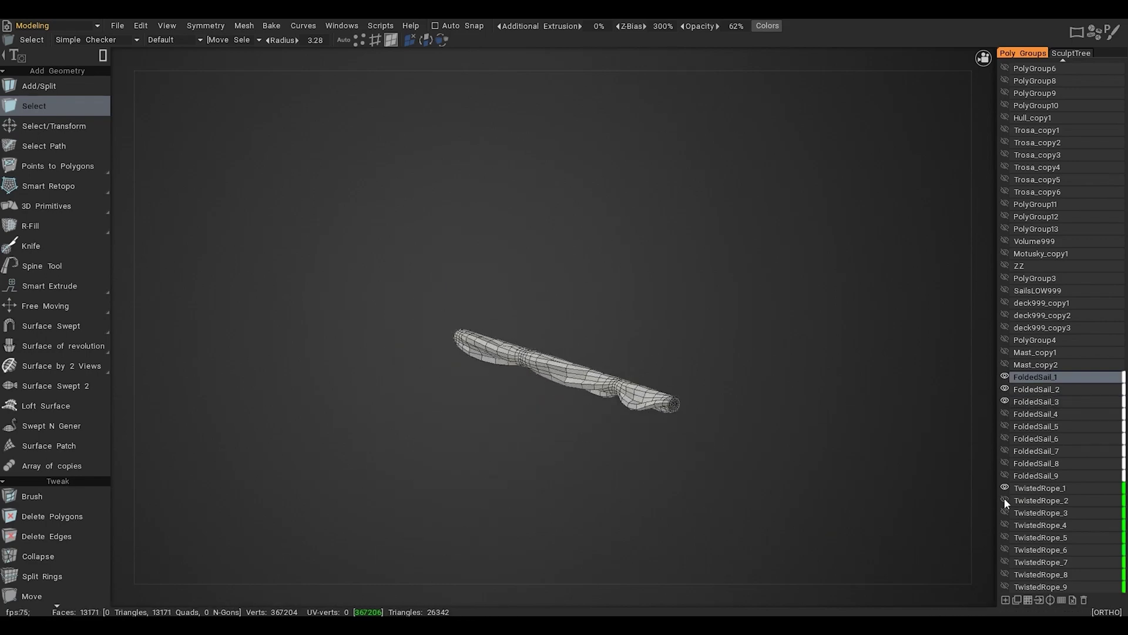
left_click(1005, 500)
scroll(831, 386, "down", 3)
Show FoldedSail_4 and FoldedSail_5 along with TwistedRope_3 and inspect them up close
left_click(1005, 414)
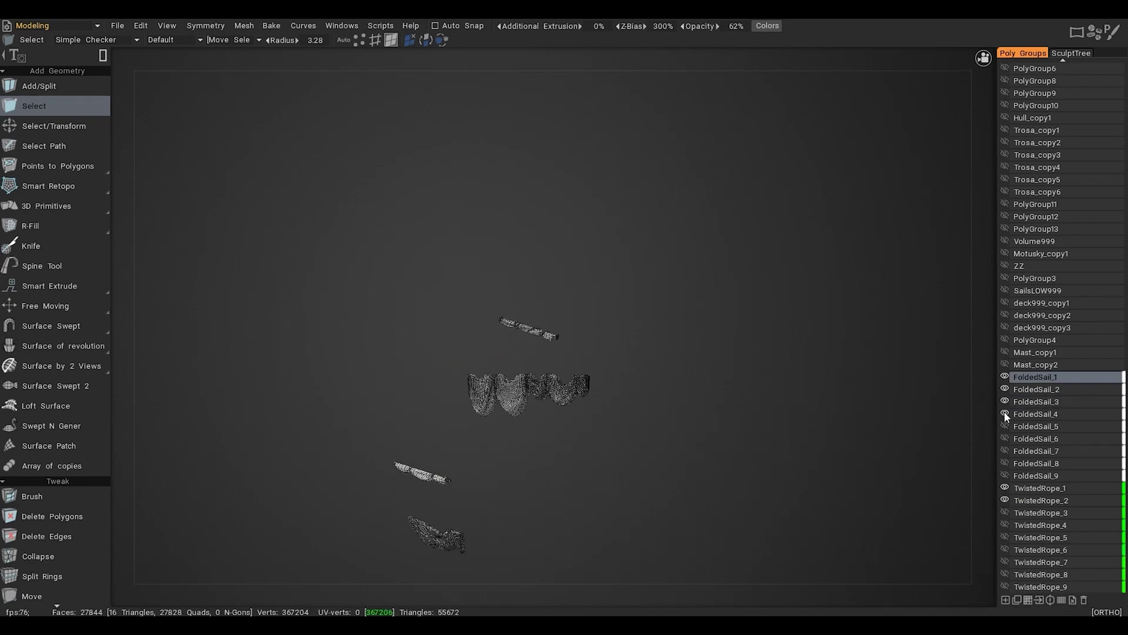
scroll(676, 500, "up", 6)
middle_click_drag(676, 499, 785, 270)
left_click(1004, 512)
scroll(647, 453, "down", 3)
left_click(1005, 424)
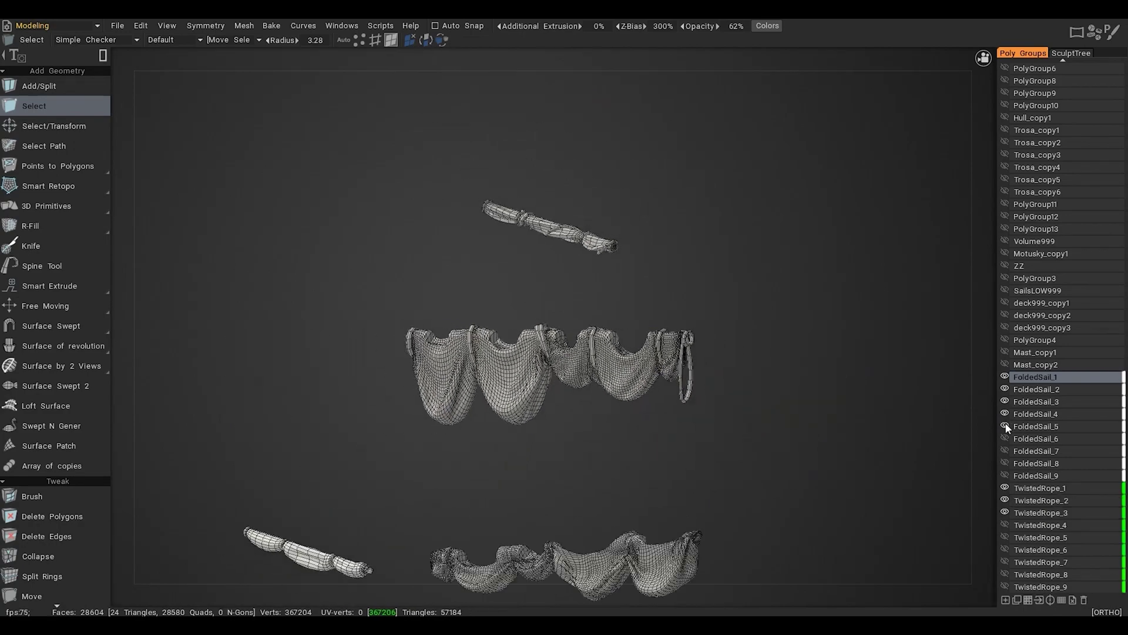
Show TwistedRope_4, FoldedSail_6 and TwistedRope_5 to check them against the already displayed sails
middle_click_drag(646, 587, 484, 439, "alt")
scroll(559, 394, "down", 1)
scroll(559, 394, "up", 5)
left_click(1005, 525)
scroll(560, 409, "down", 5)
scroll(560, 410, "down", 3)
left_click(1006, 437)
left_click(1005, 536)
Show the remaining folded sails and twisted ropes, from FoldedSail_7 and TwistedRope_6 through FoldedSail_9 and TwistedRope_9
middle_click_drag(715, 329, 681, 479, "alt")
scroll(682, 479, "up", 3)
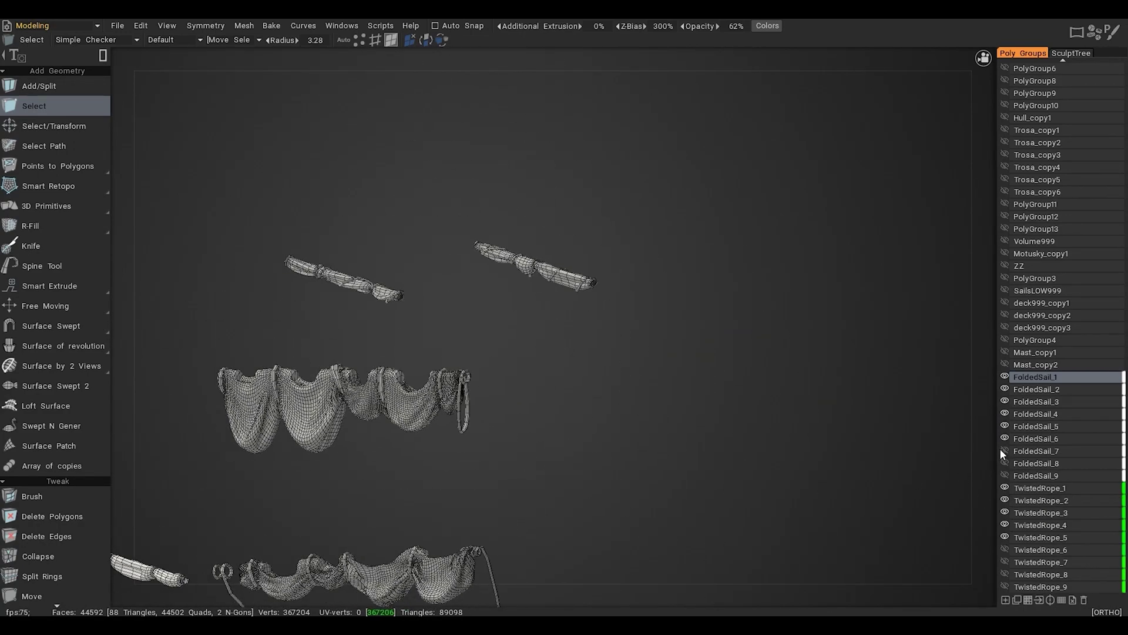
left_click(1005, 450)
scroll(750, 392, "up", 4)
left_click_drag(750, 393, 790, 527, "alt")
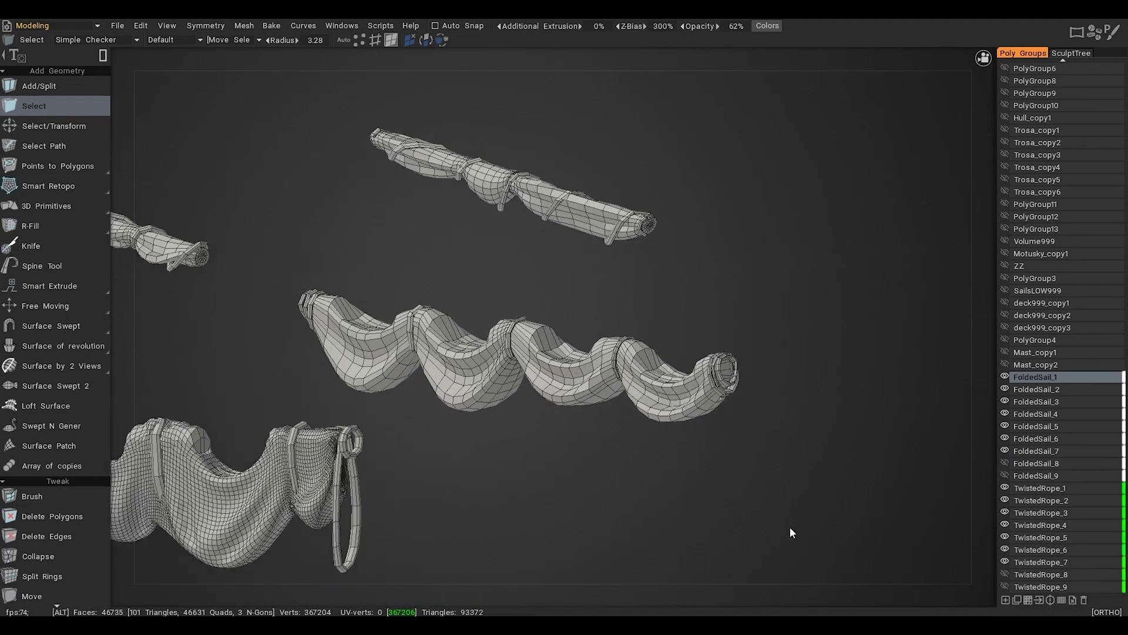
scroll(790, 526, "down", 3)
left_click(1005, 574)
scroll(597, 310, "down", 2)
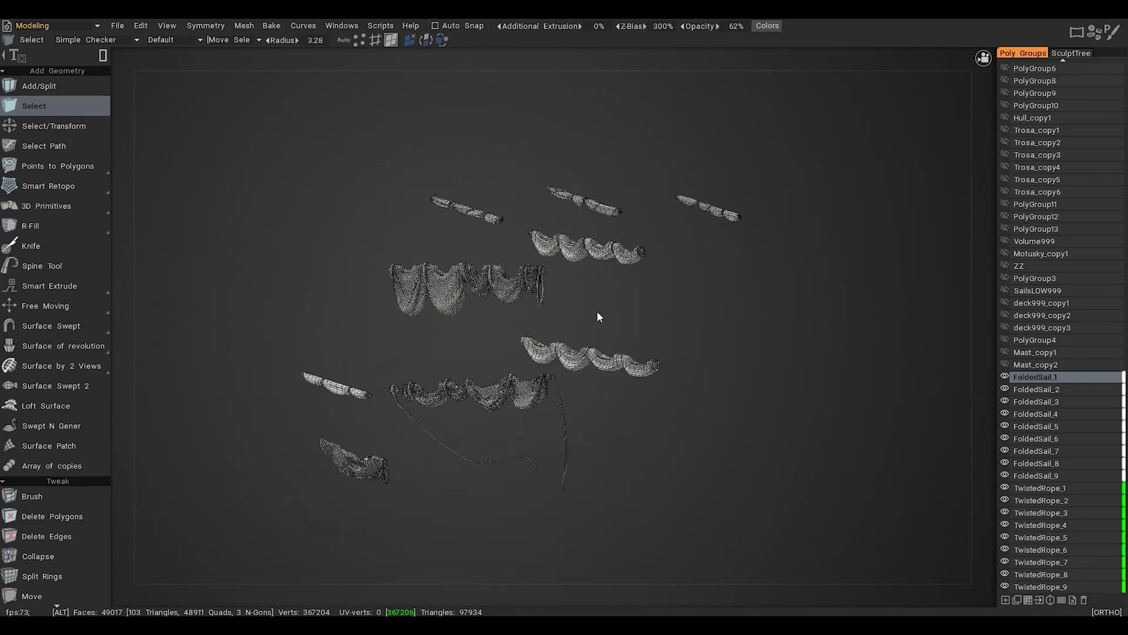
Invert the poly group visibility to display the ship without its folded sails, and view the whole model
middle_click_drag(597, 312, 616, 298, "alt")
right_click_drag(615, 297, 682, 332, "alt")
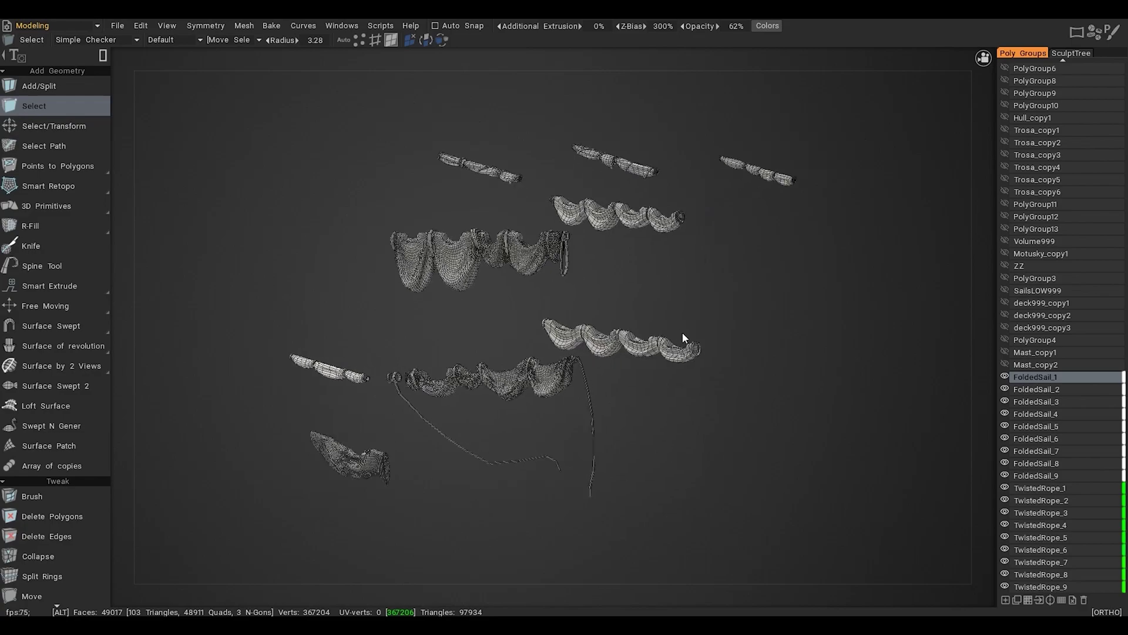
left_click(1004, 364, "alt")
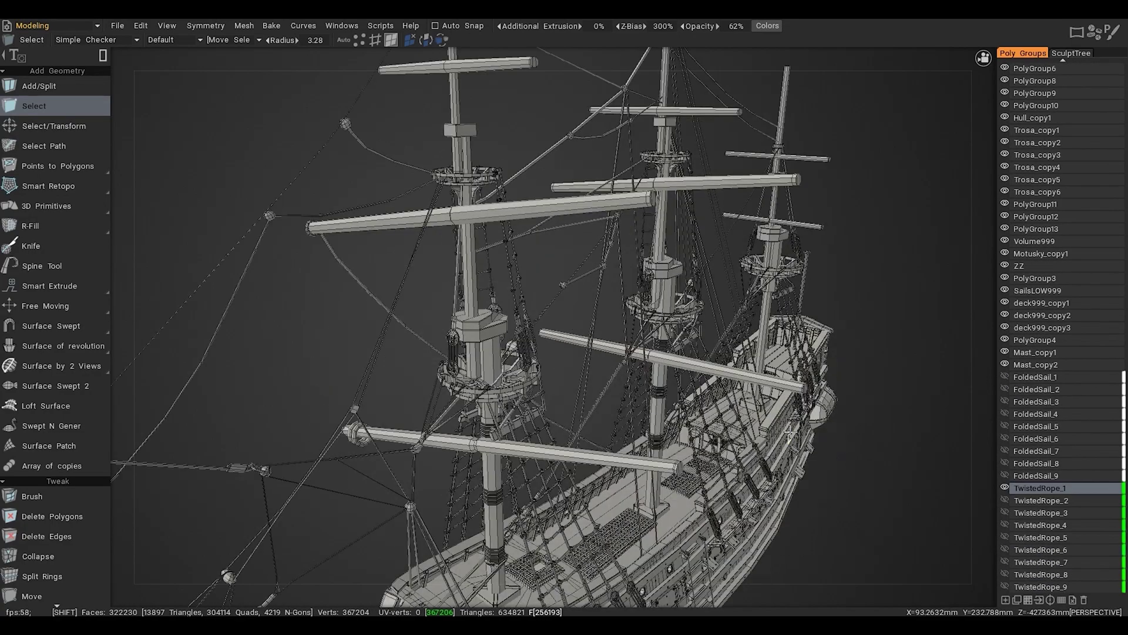
right_click_drag(789, 433, 699, 432, "alt")
left_click_drag(699, 432, 747, 420, "alt")
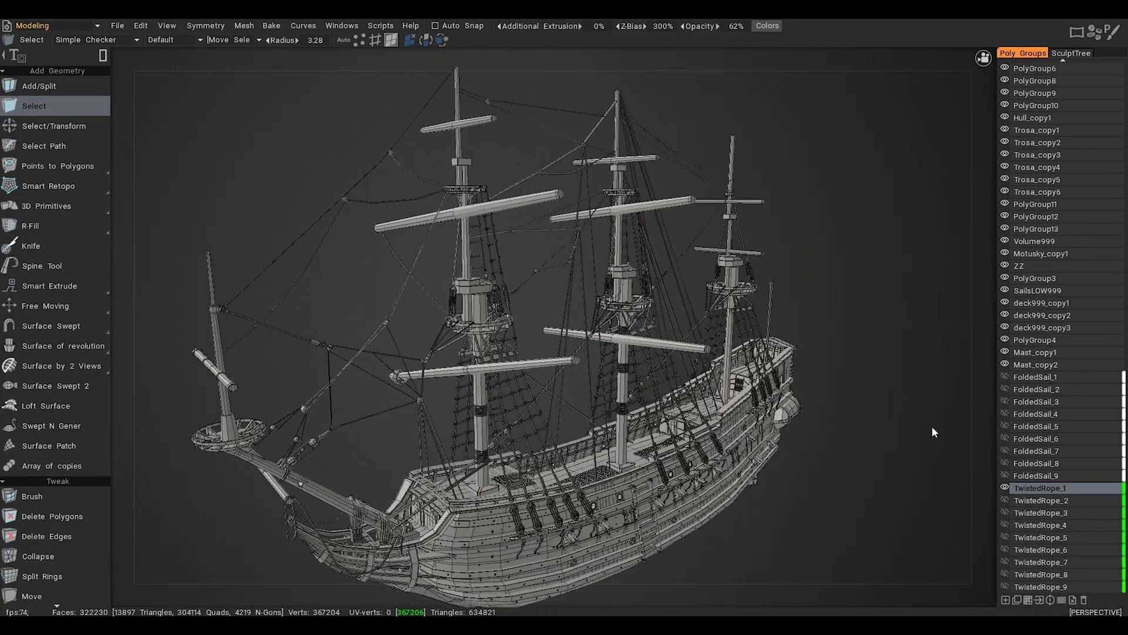
middle_click_drag(932, 425, 959, 415, "alt")
Show FoldedSail_1 through FoldedSail_5 in turn on the ship, hiding FoldedSail_2 and FoldedSail_4 again
left_click(1005, 376)
left_click(1004, 387)
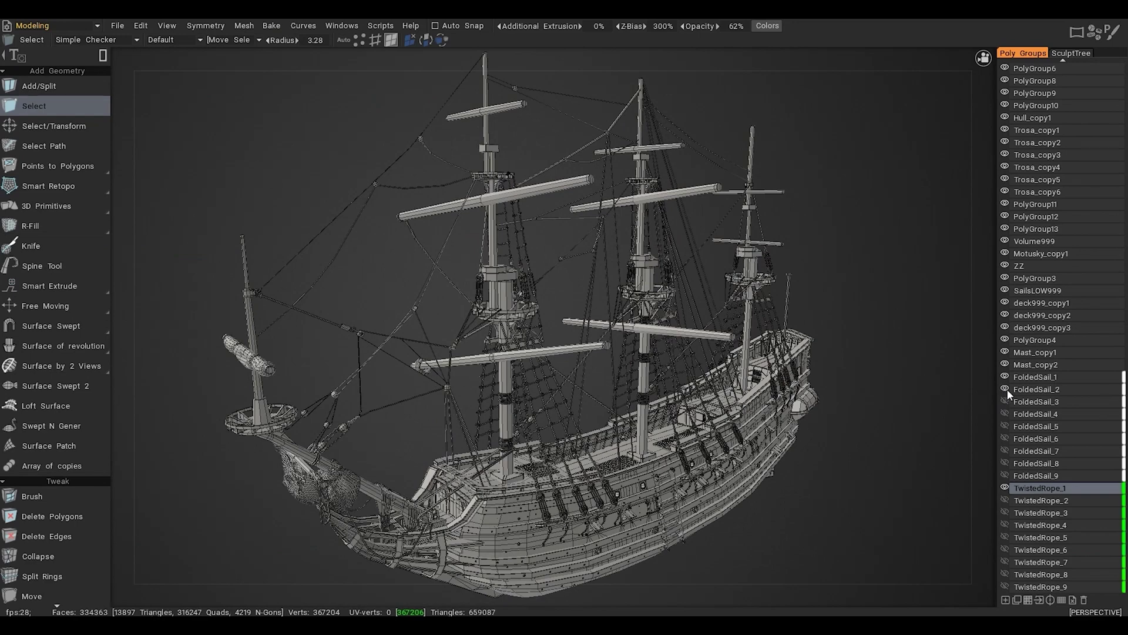
left_click(1006, 389)
left_click(1006, 401)
left_click(1006, 413)
left_click(1005, 425)
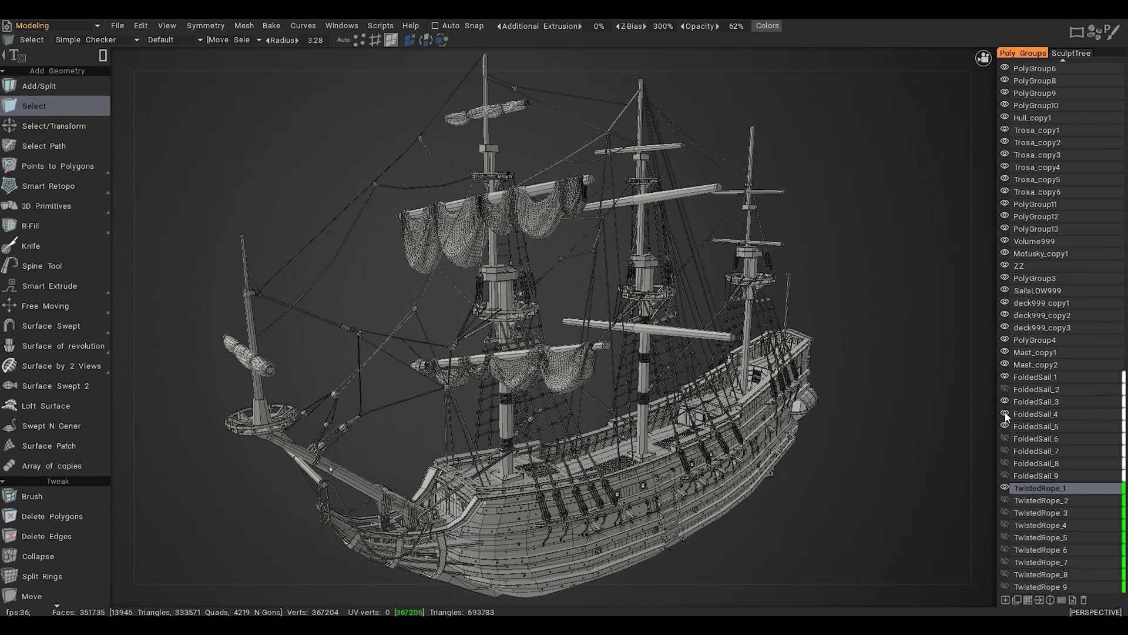
left_click(1005, 413)
Show FoldedSail_6 through FoldedSail_9 one after another on the ship, hiding the previous sail each time
left_click(1005, 437)
left_click(1006, 426)
left_click(1005, 449)
left_click(1005, 438)
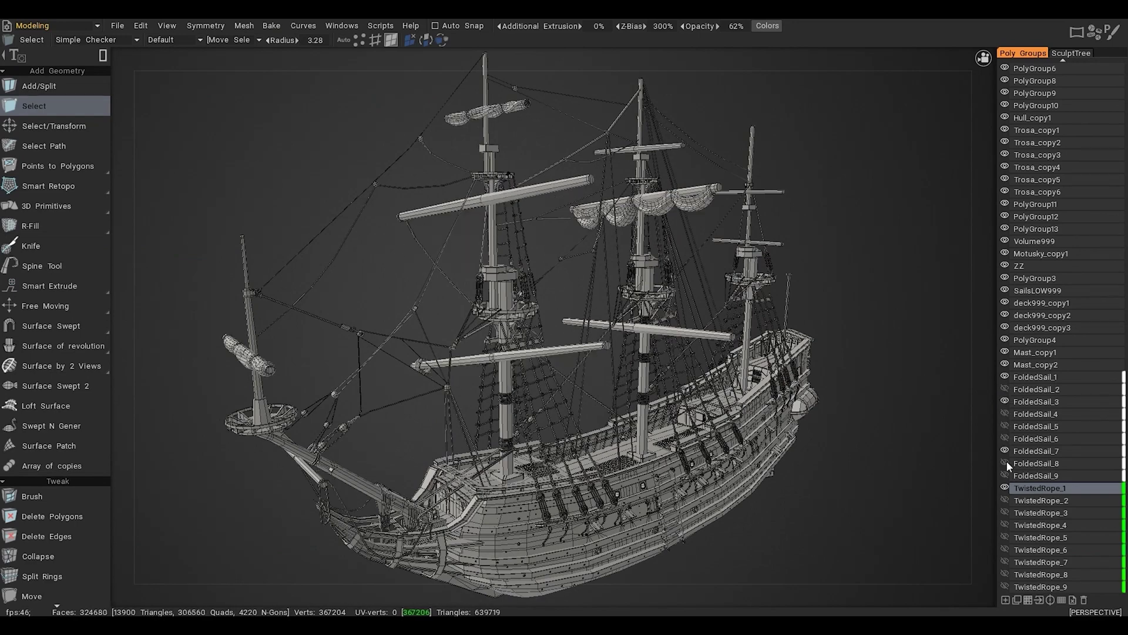
left_click(1006, 462)
left_click(1005, 451)
left_click(1005, 475)
left_click(1005, 463)
Hide the folded sails still displayed on the ship, keeping Mast_copy2 and the other ship groups shown
left_click_drag(928, 459, 833, 417)
left_click(1005, 475)
left_click_drag(1006, 392, 1004, 368)
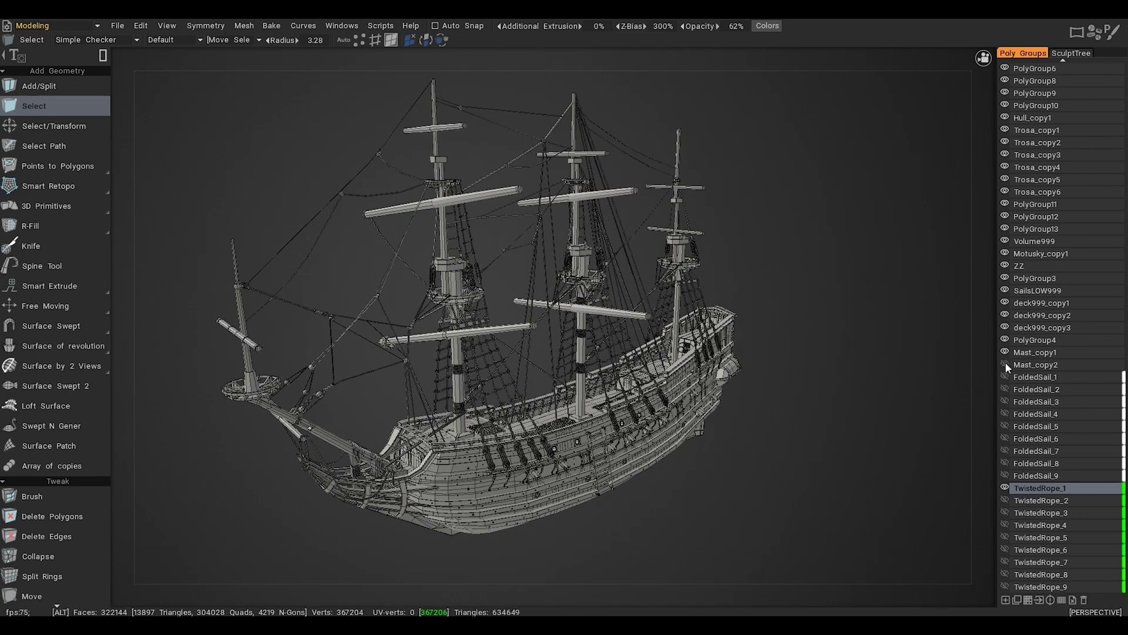
left_click(1005, 364)
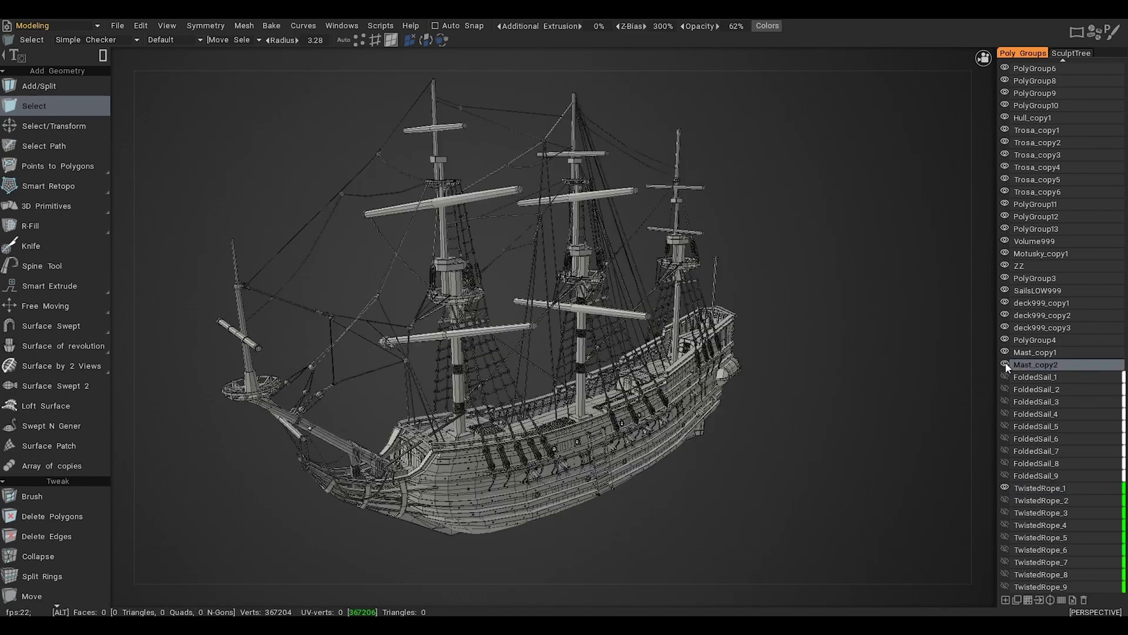
left_click(1005, 365, "alt")
left_click(1005, 364, "alt")
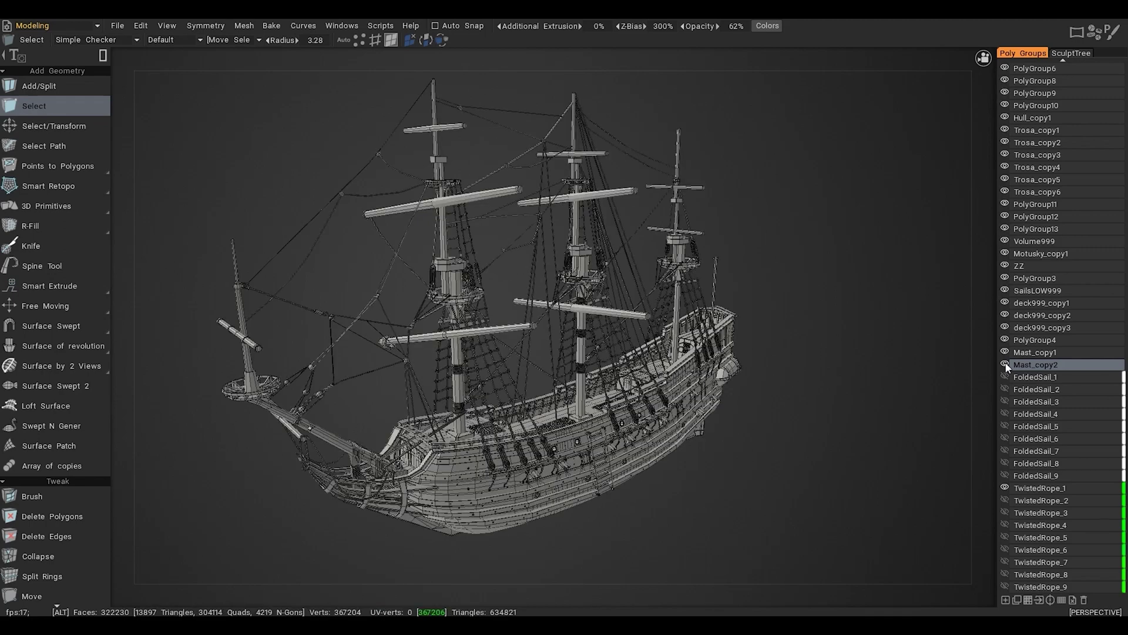
Show FoldedSail_9 on the ship's rear mast
left_click(1004, 475)
scroll(1003, 386, "up", 1)
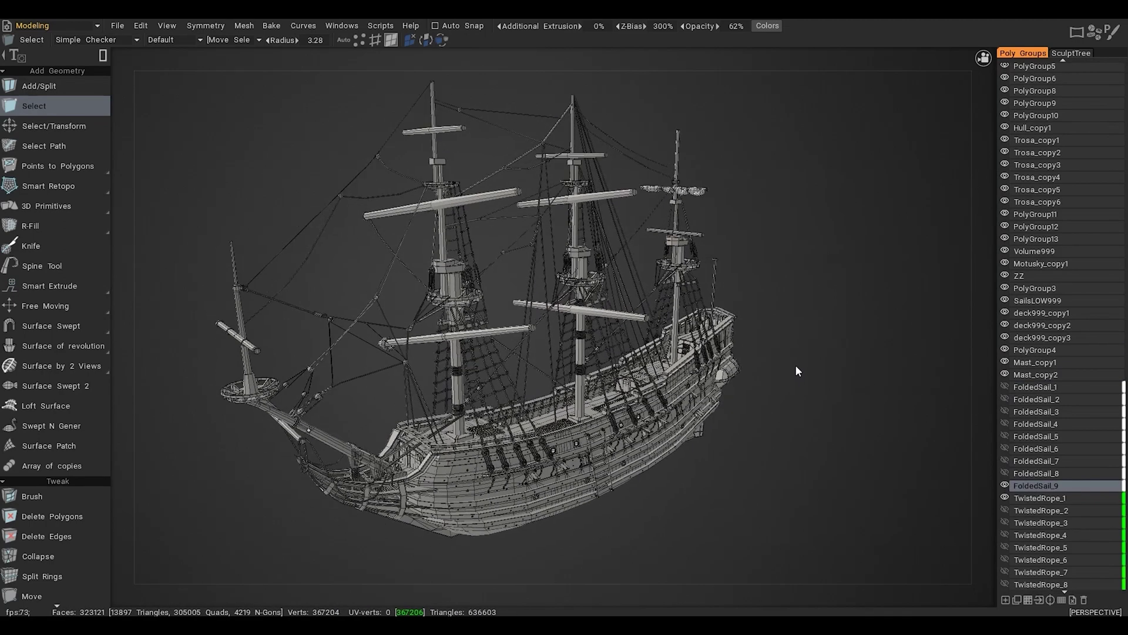